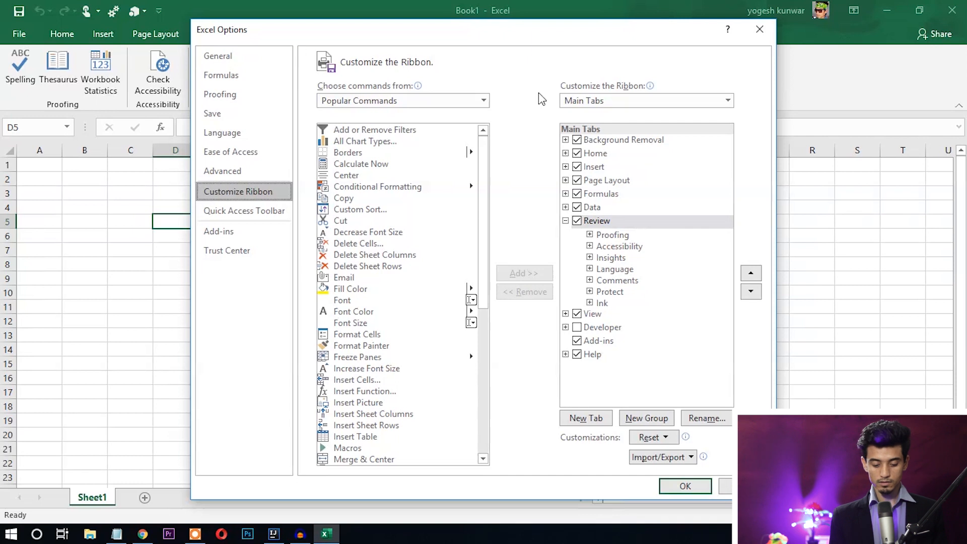
- List the Commands Not in the Ribbon and select the Form command
mouse_move(488, 177)
mouse_down()
mouse_move(491, 297)
mouse_move(489, 169)
mouse_up()
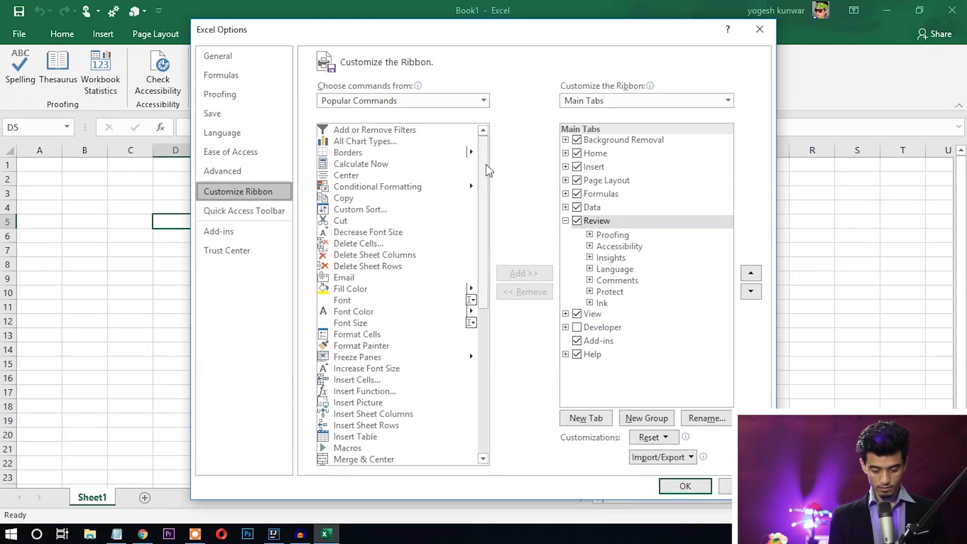
click(470, 97)
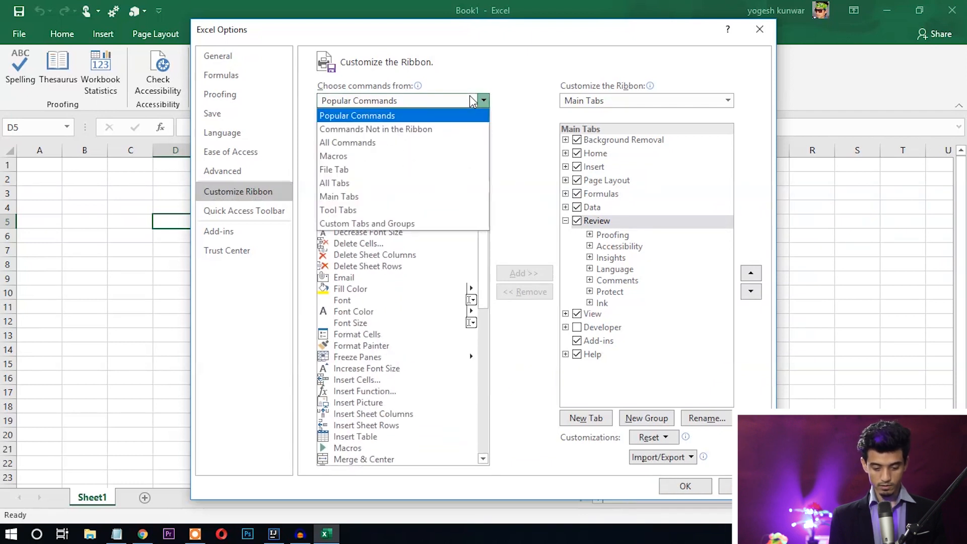
click(453, 130)
mouse_move(485, 153)
mouse_down()
mouse_move(491, 246)
mouse_move(491, 207)
mouse_move(491, 228)
mouse_up()
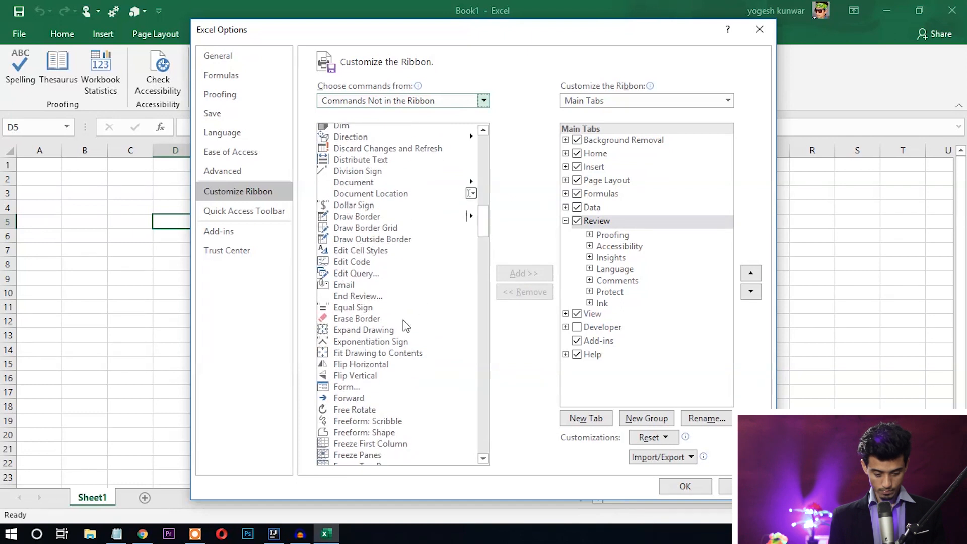
click(366, 388)
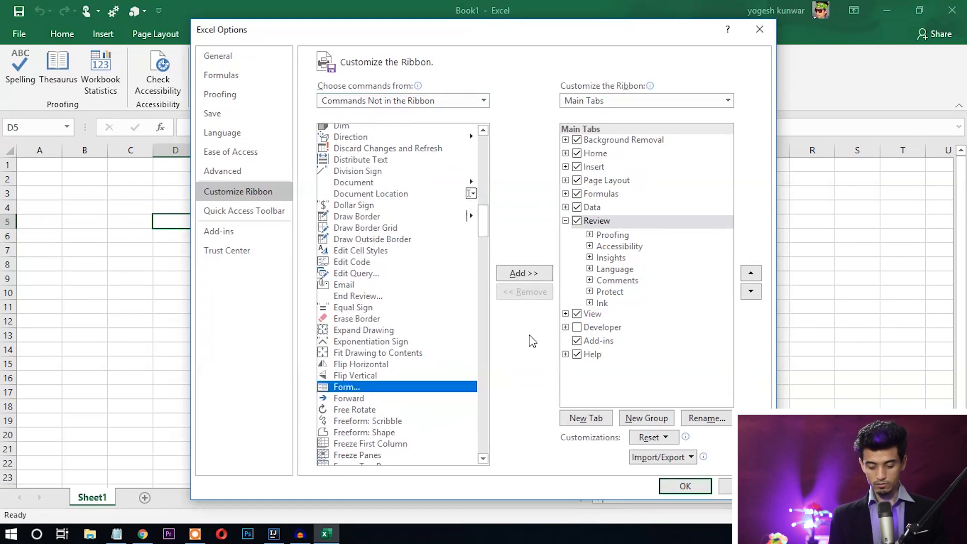
- Try adding Form to the ribbon and dismiss the custom-group warning
click(524, 273)
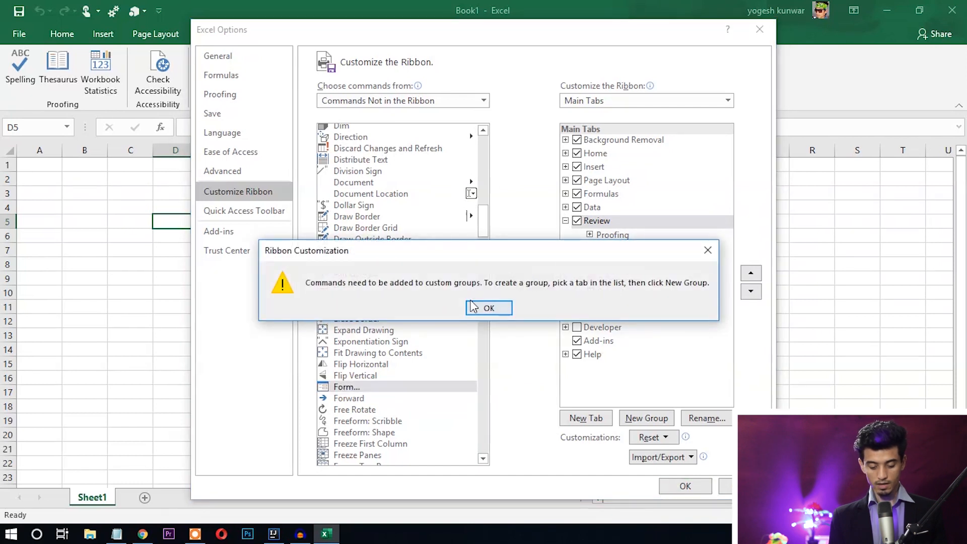
drag(485, 248, 521, 155)
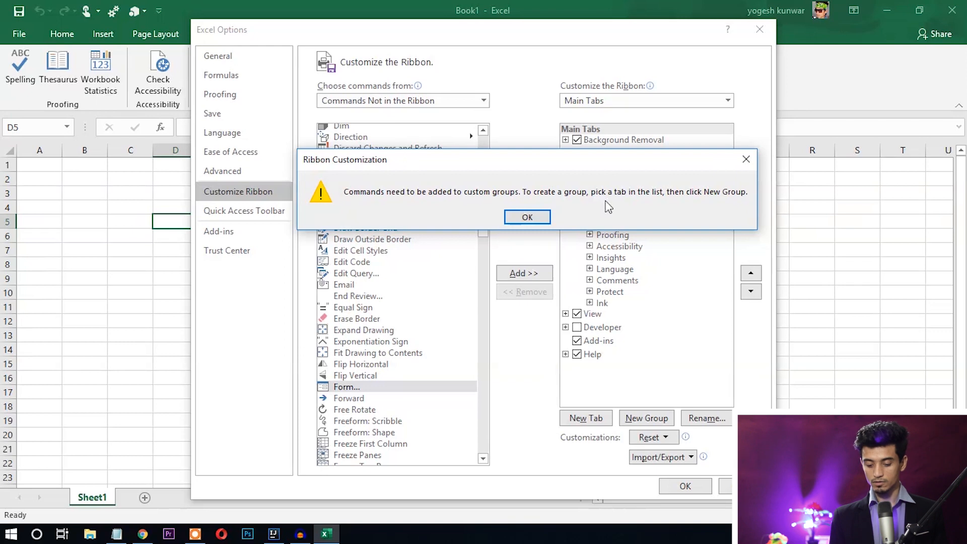
click(527, 216)
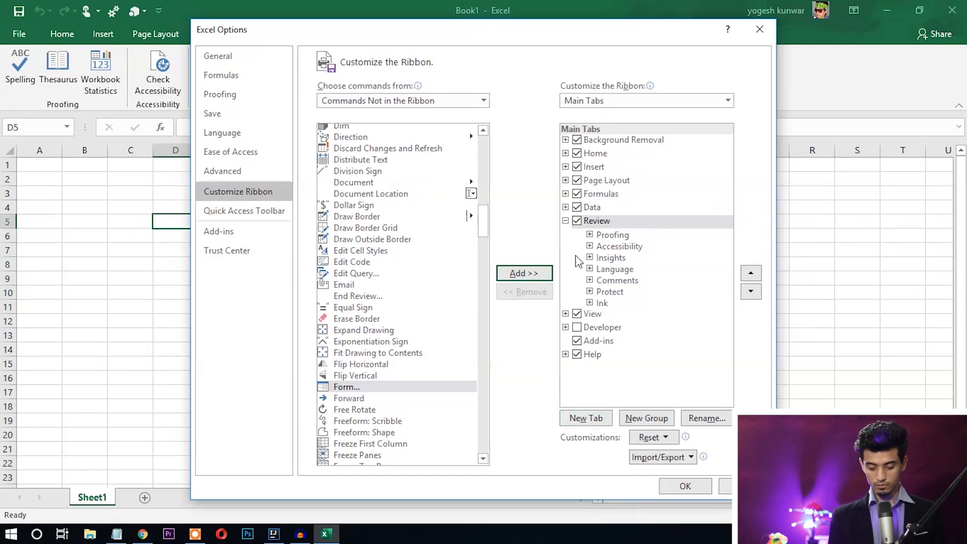
- Create a new custom tab and group, and add the Form command to that group
click(565, 208)
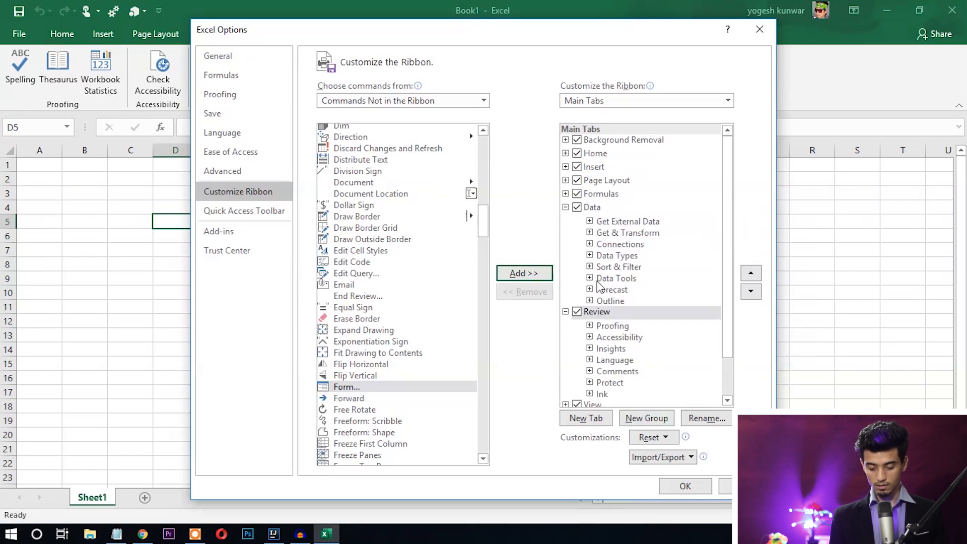
click(608, 423)
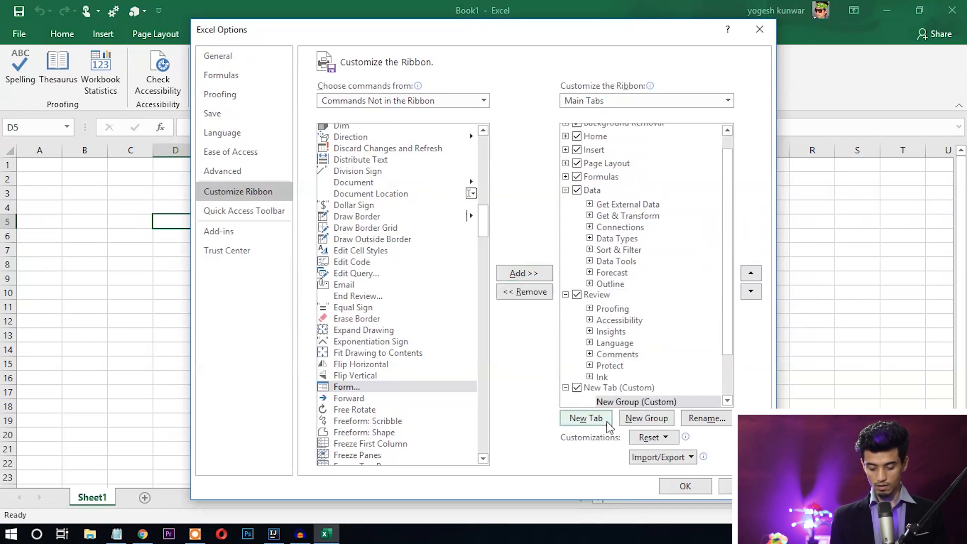
scroll(729, 328, down, 2)
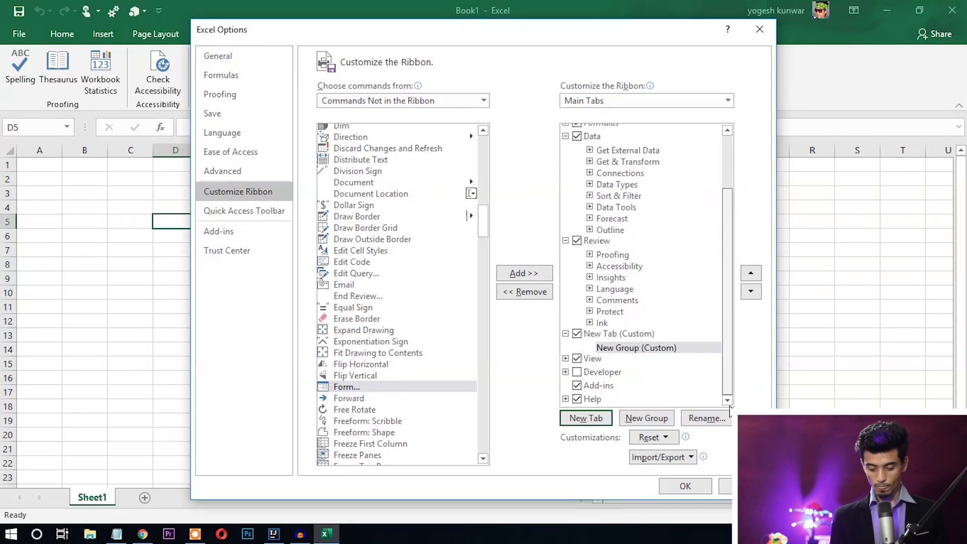
click(603, 334)
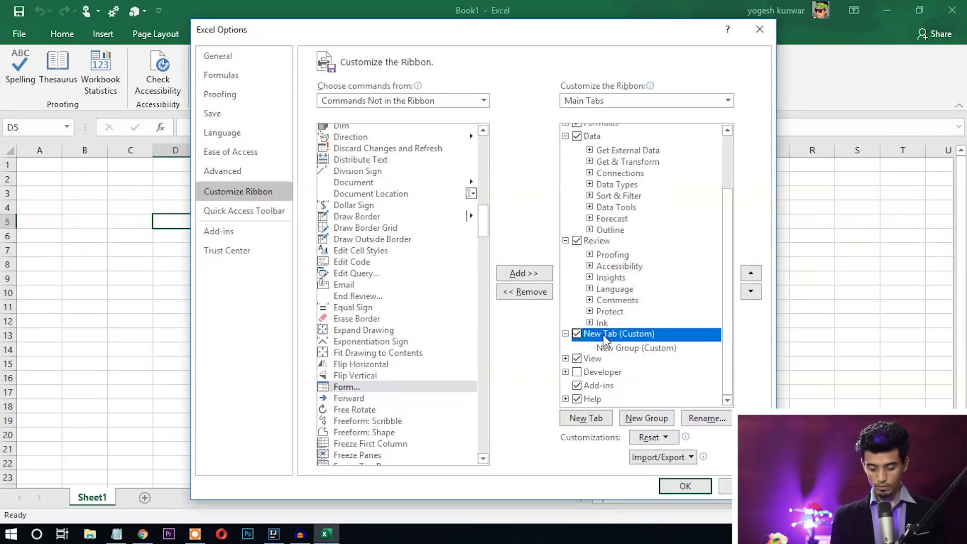
click(633, 349)
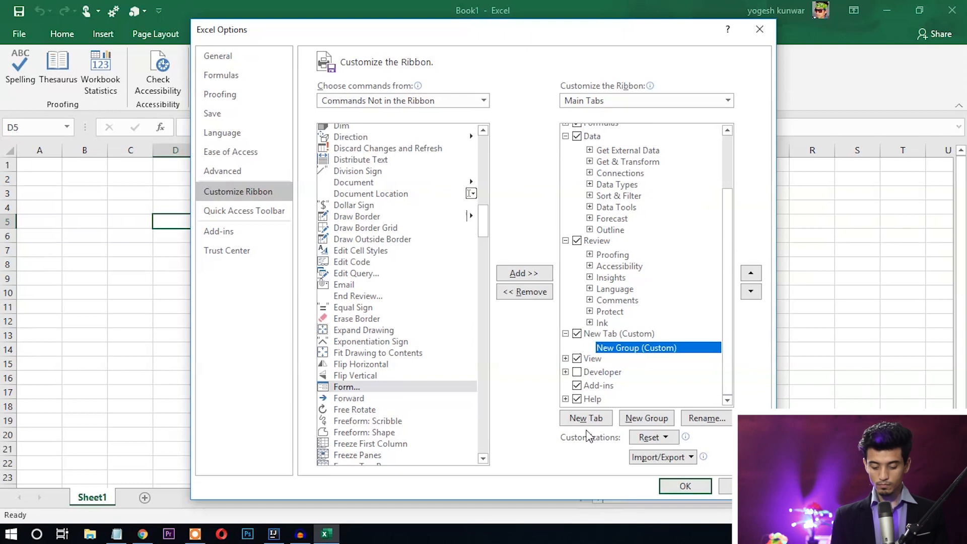
click(531, 275)
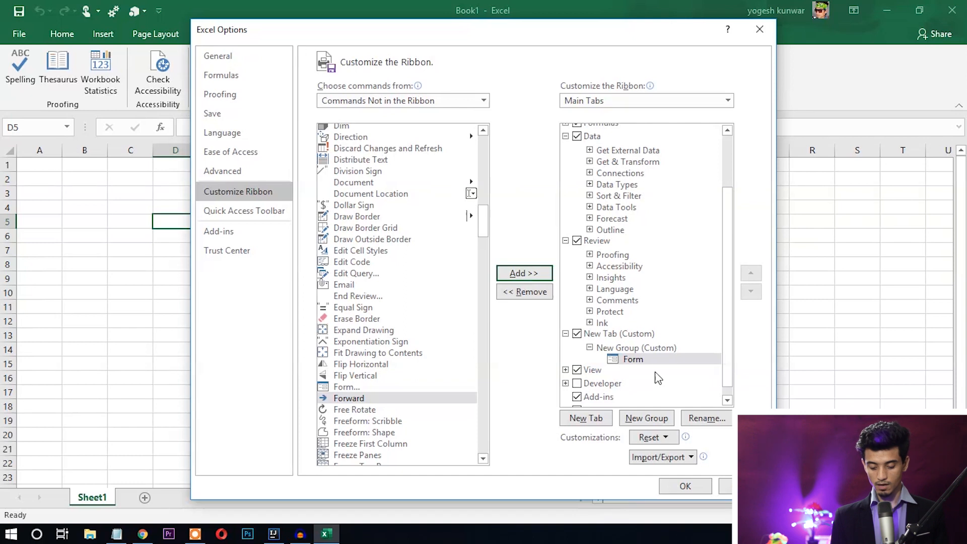
click(633, 349)
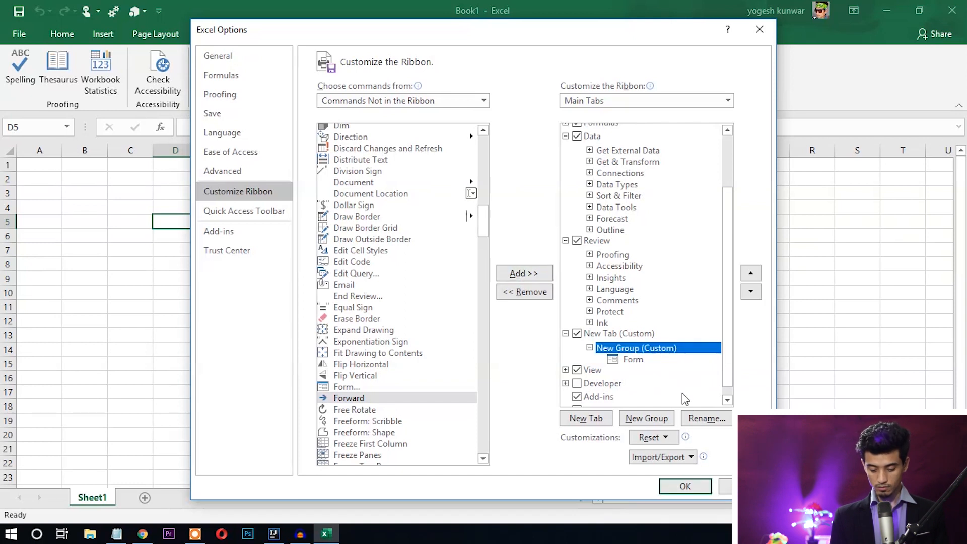
click(713, 421)
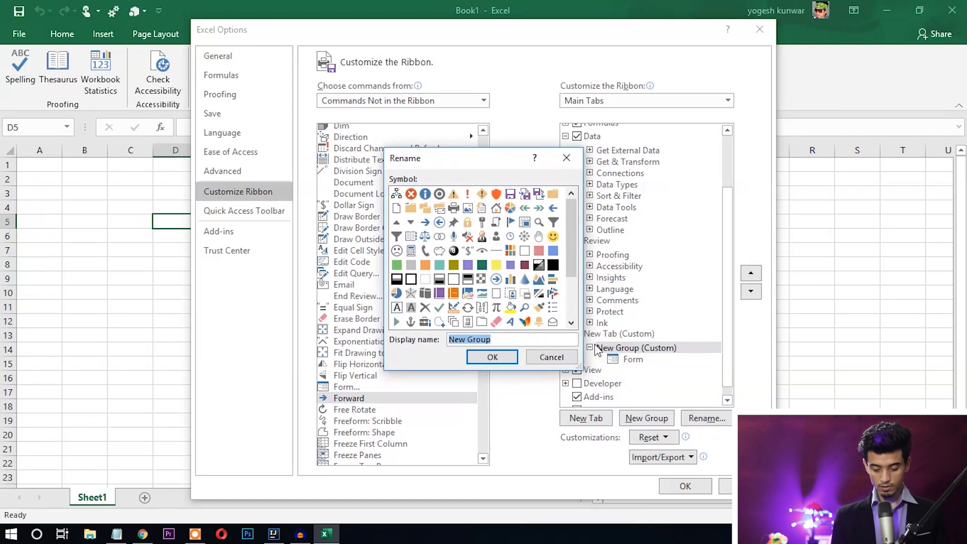
- Rename the custom group to 'Data Entry' and apply the ribbon changes in Excel Options
click(443, 282)
click(491, 340)
key(ctrl+a)
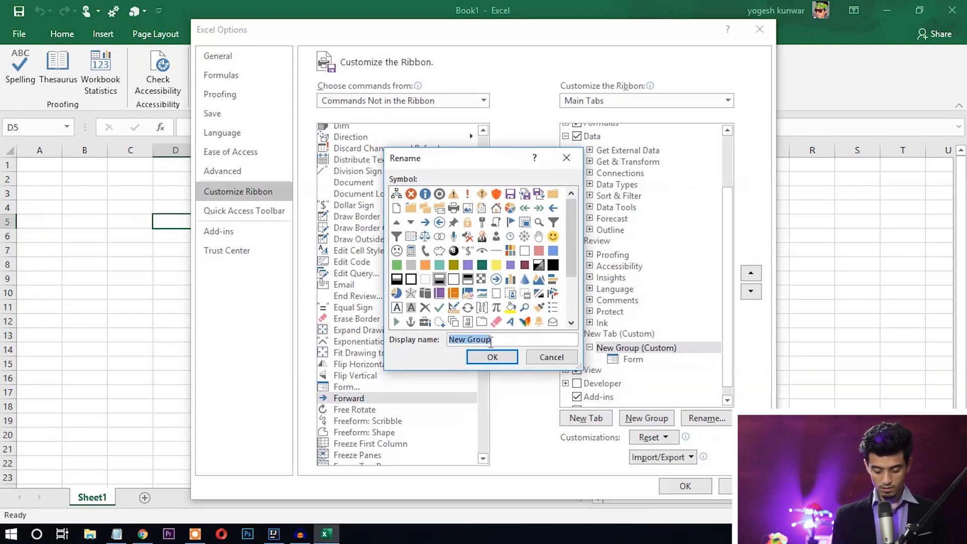
text(data)
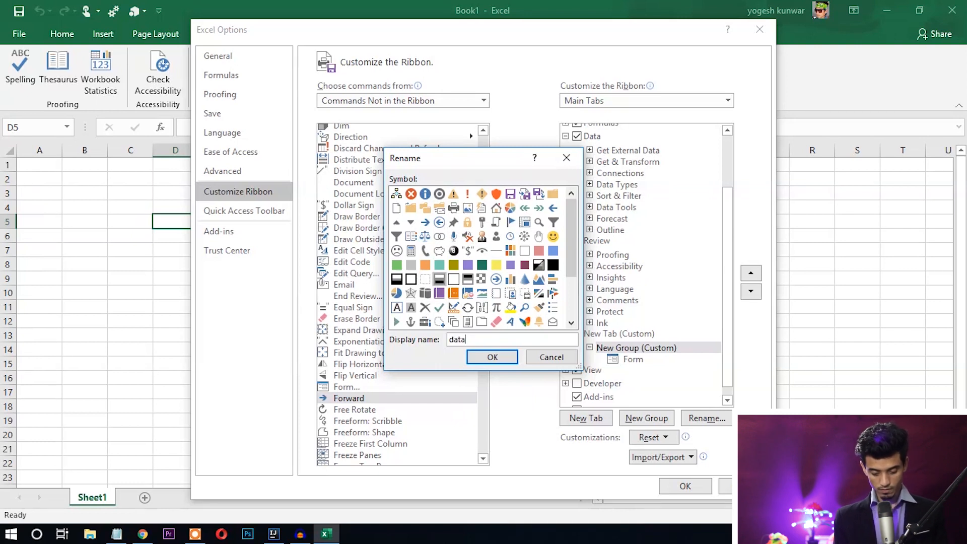
key(ctrl+a)
key(BackSpace)
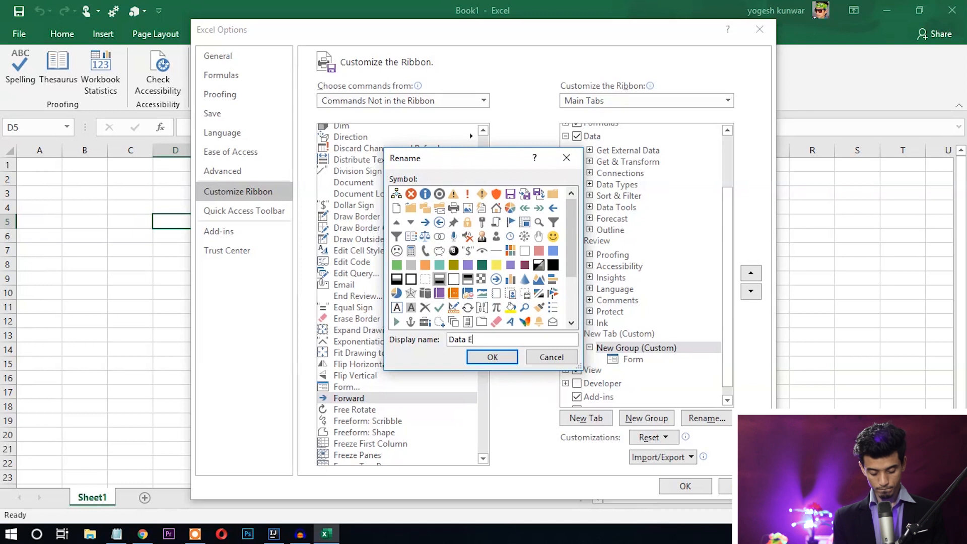
click(503, 360)
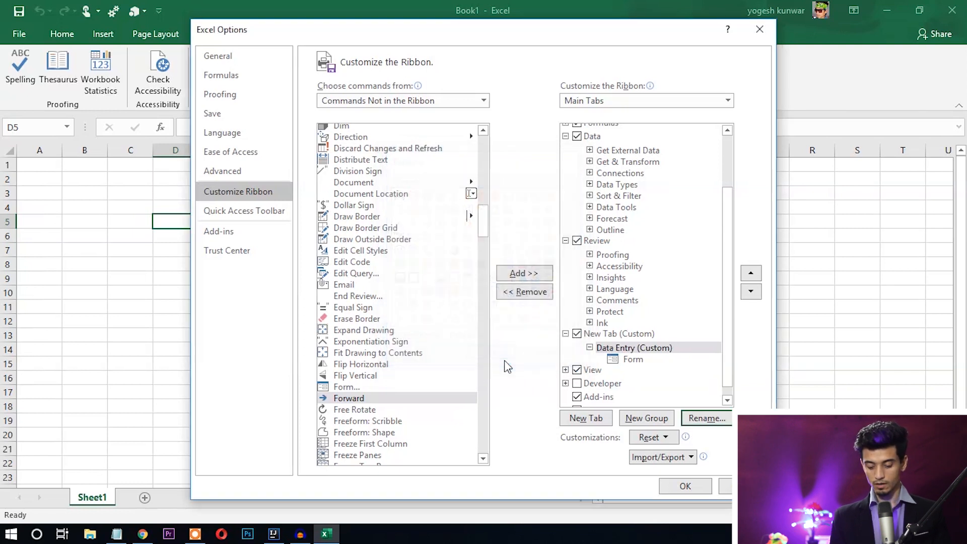
click(686, 487)
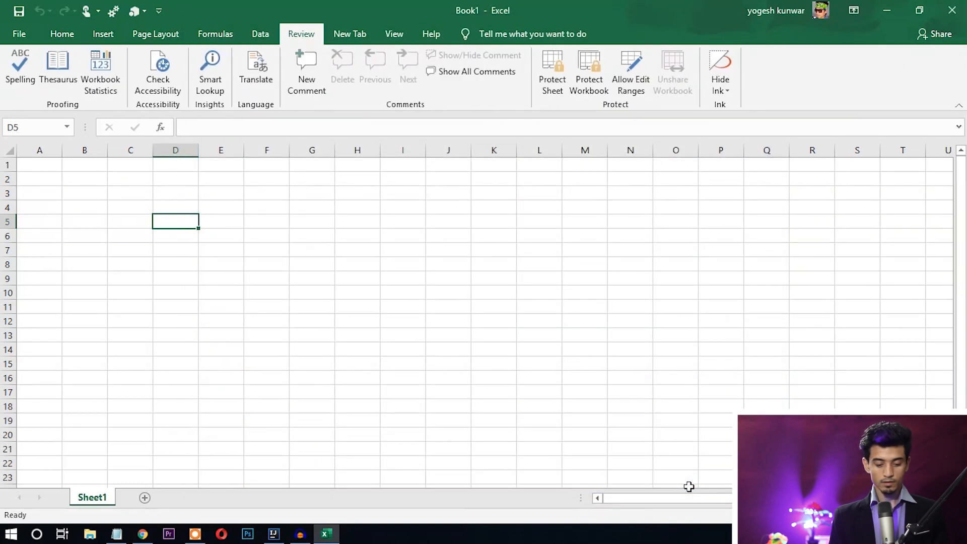
- Try the Form command from New Tab on the empty sheet and dismiss the range warning
click(352, 31)
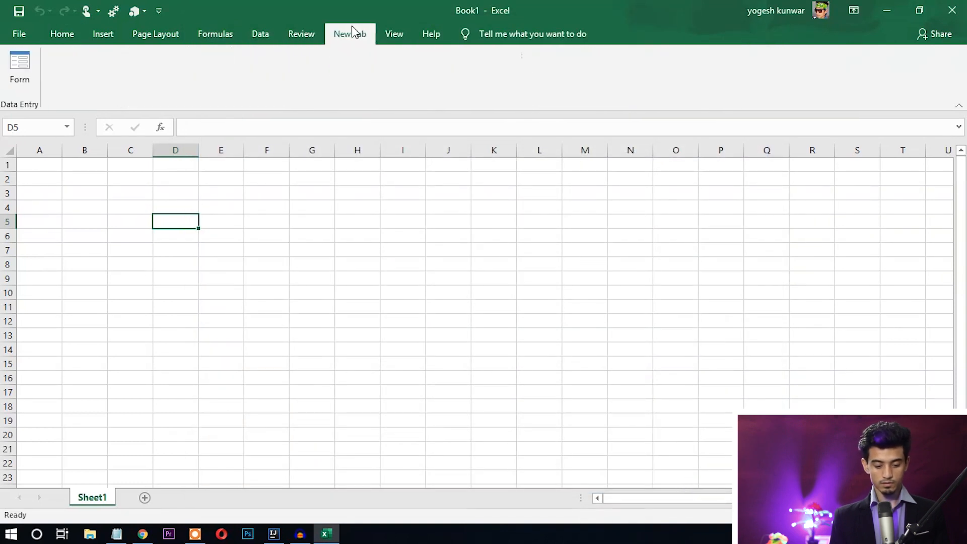
click(73, 34)
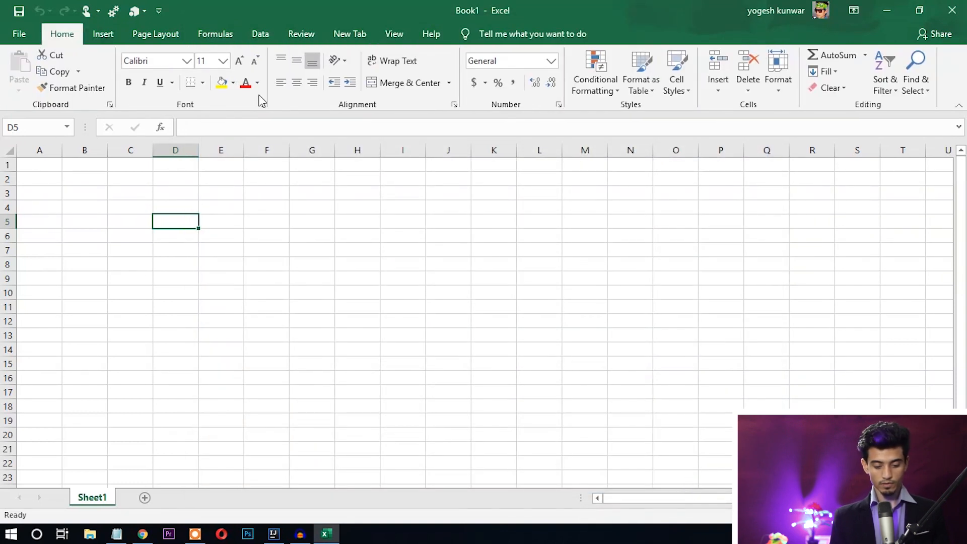
click(348, 40)
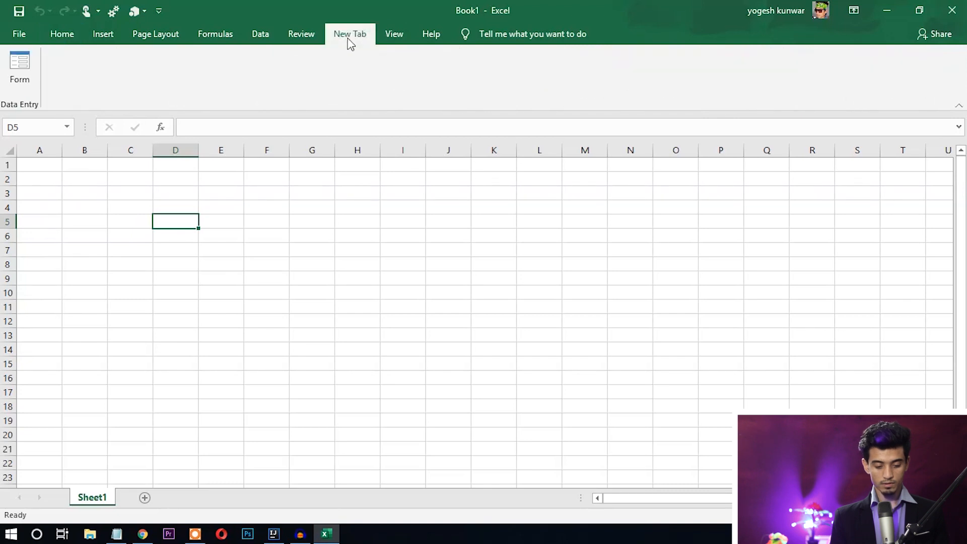
click(26, 79)
click(501, 308)
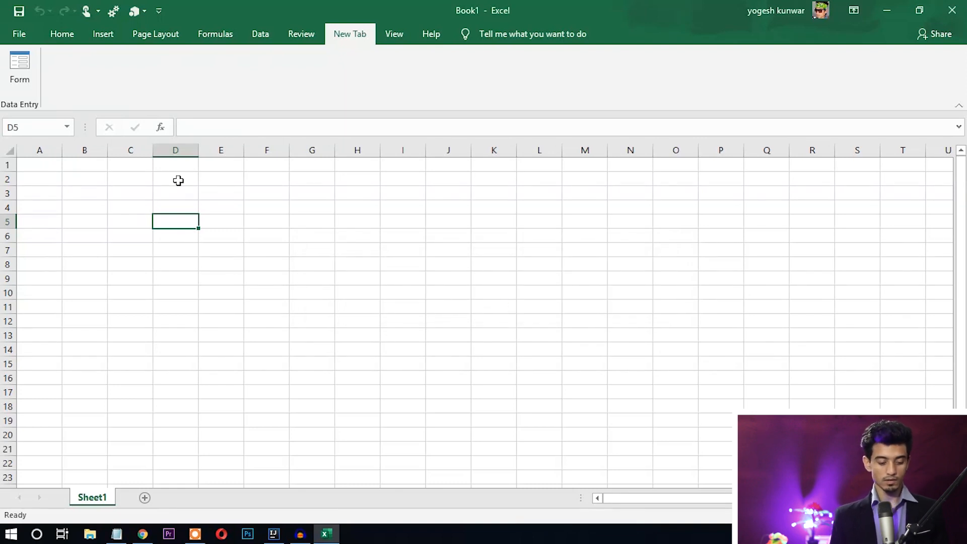
- Select cell A1 and return to the Home tab
drag(44, 168, 719, 170)
click(639, 237)
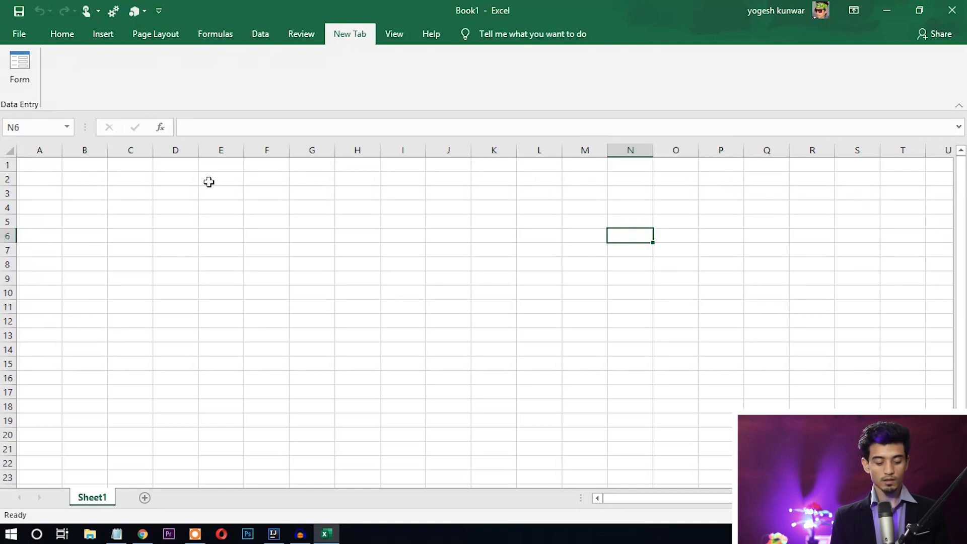
click(34, 167)
click(59, 35)
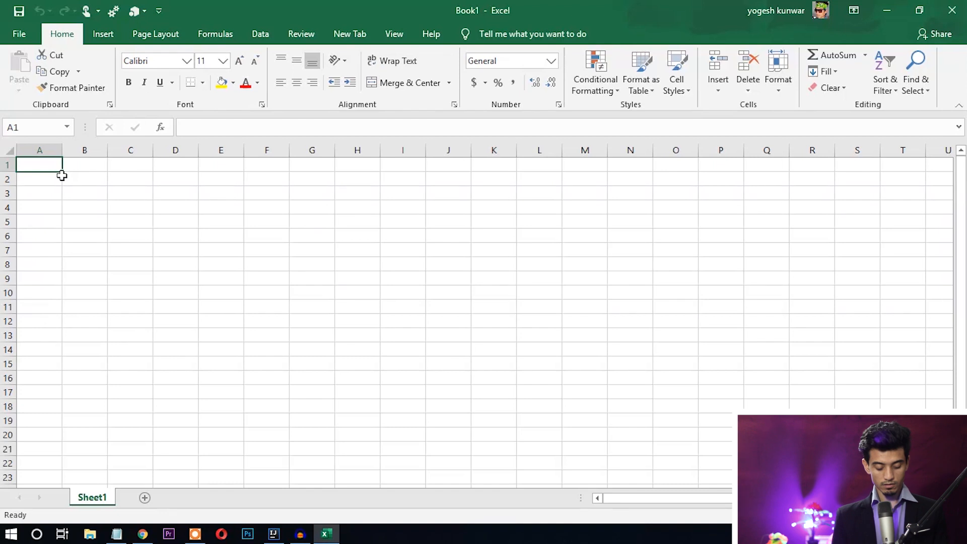
- Enter headers S.N, NAME, CONTACT NO, ADDRESS, COUNTRY, SALARY, EXPENSE, SAVING across A1:H1
text(s)
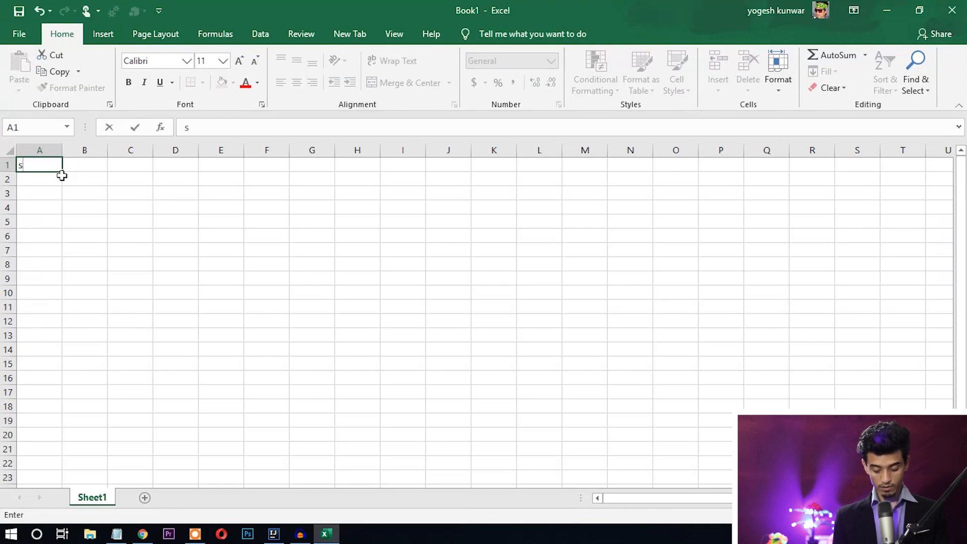
text(S.N)
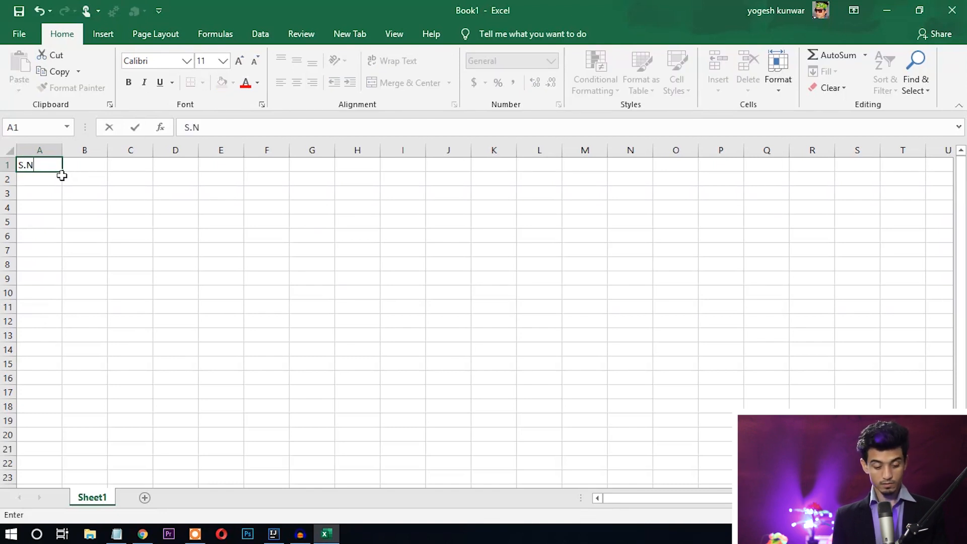
key(Tab)
text(NAME)
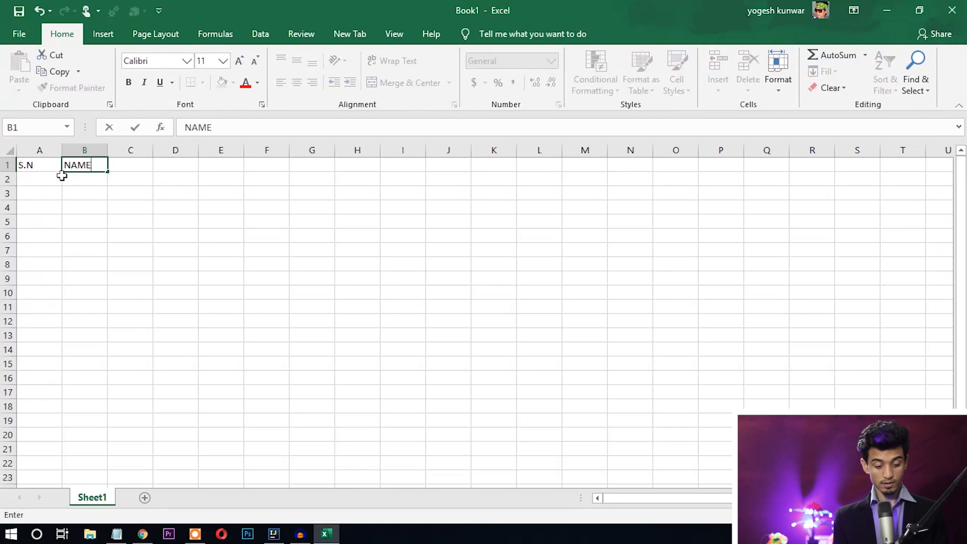
key(Tab)
text(CONTACT NO)
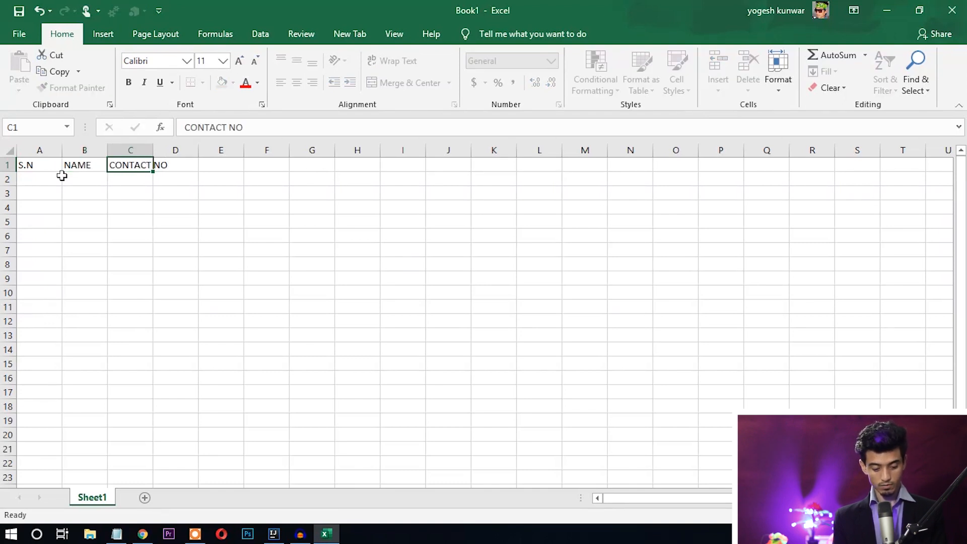
key(Tab)
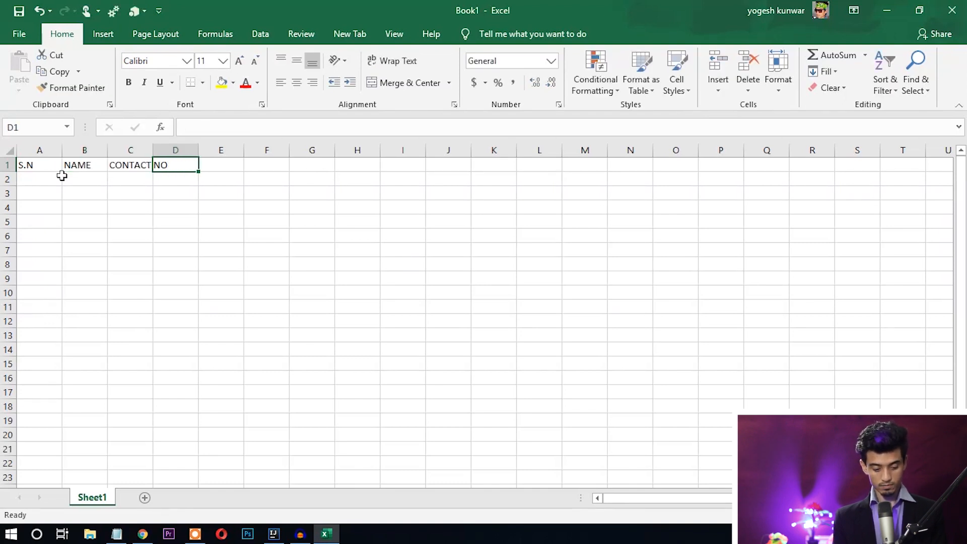
text(ADDRESS)
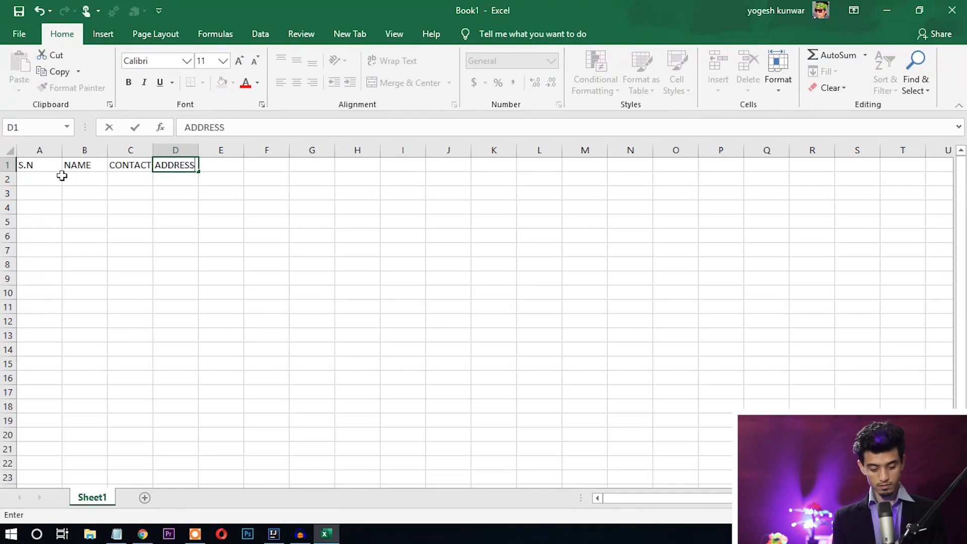
key(Tab)
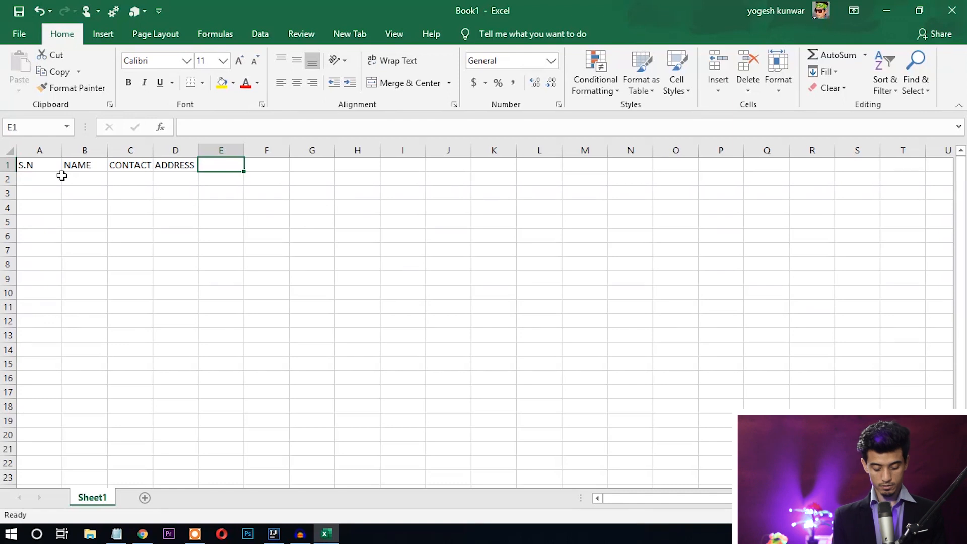
text(COUNTRY)
key(Tab)
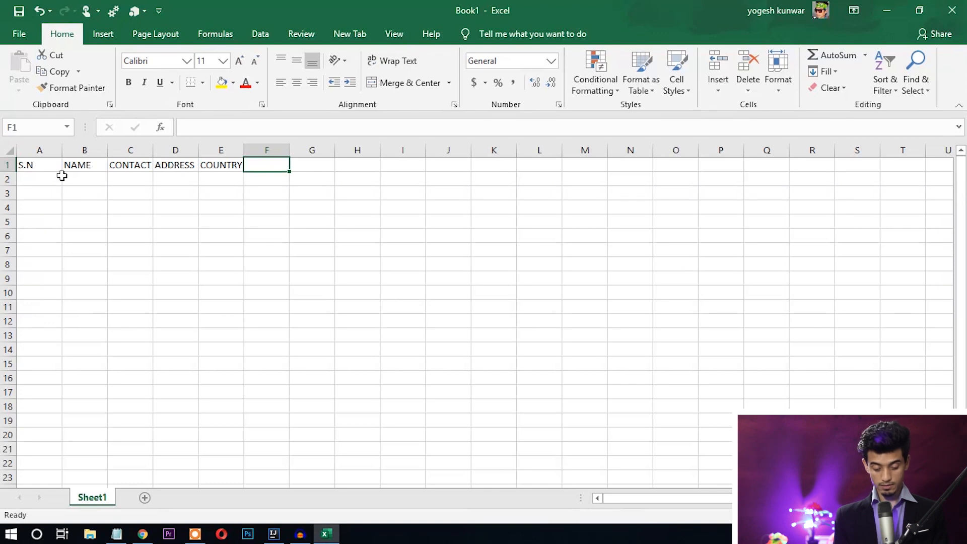
text(SALARY)
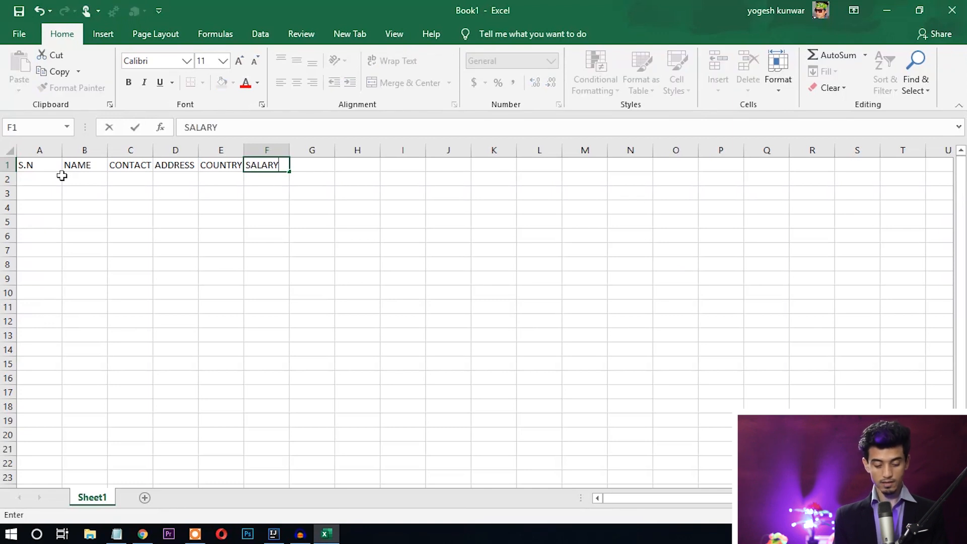
key(Tab)
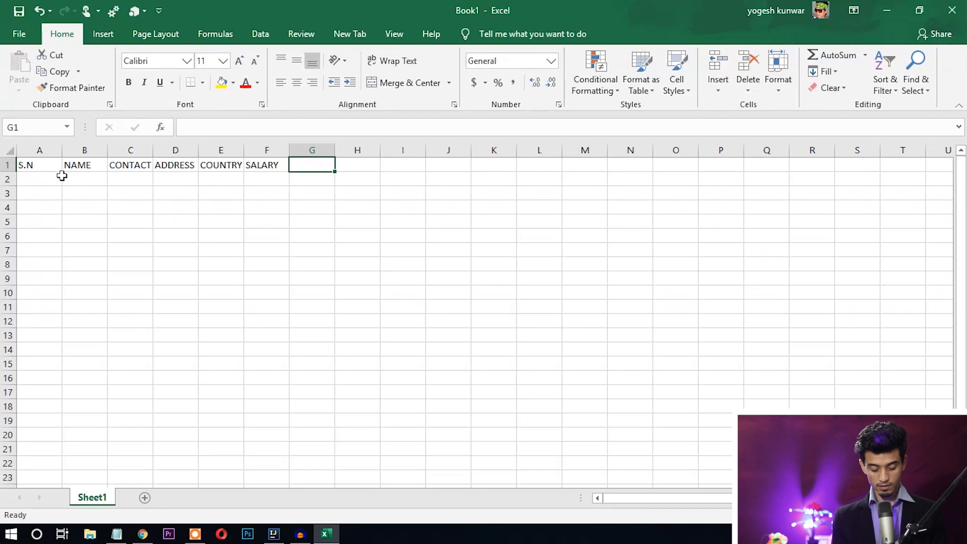
text(EXPENSE)
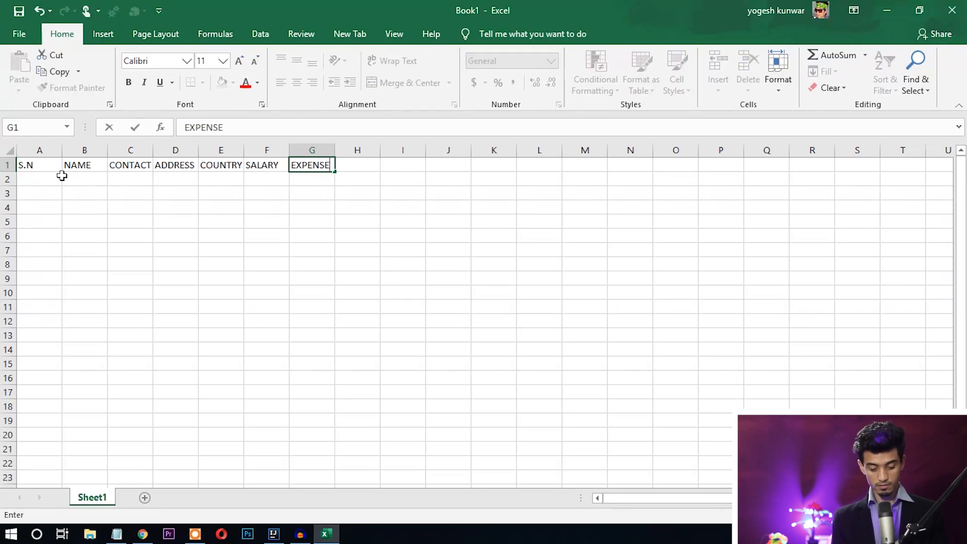
key(Tab)
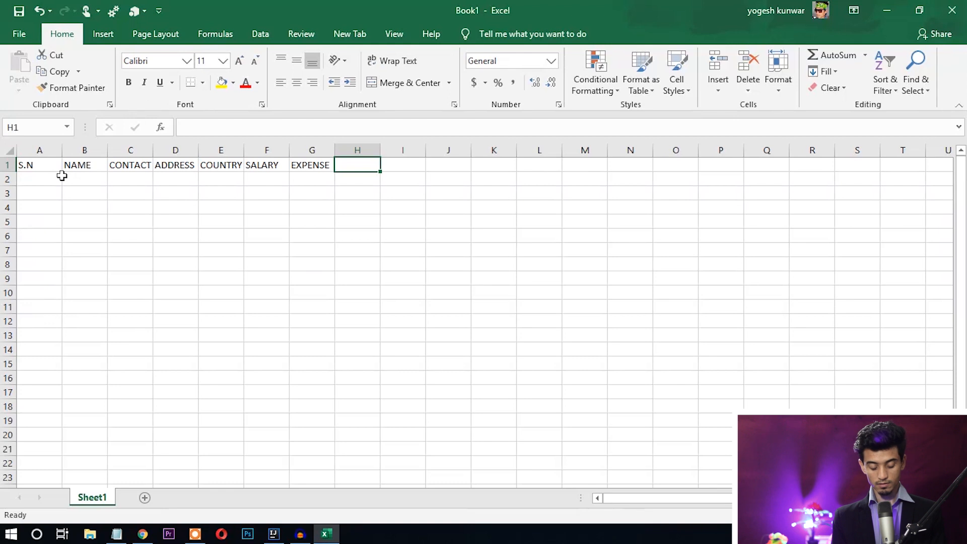
text(SAVING)
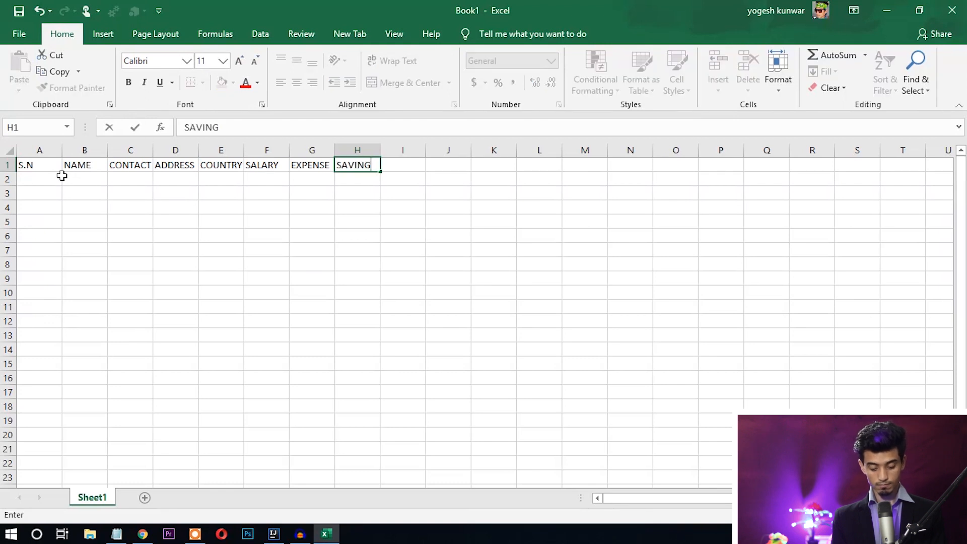
- AutoFit all columns to the headers, then select A1:H1 and press Ctrl+T
click(10, 150)
double_click(110, 150)
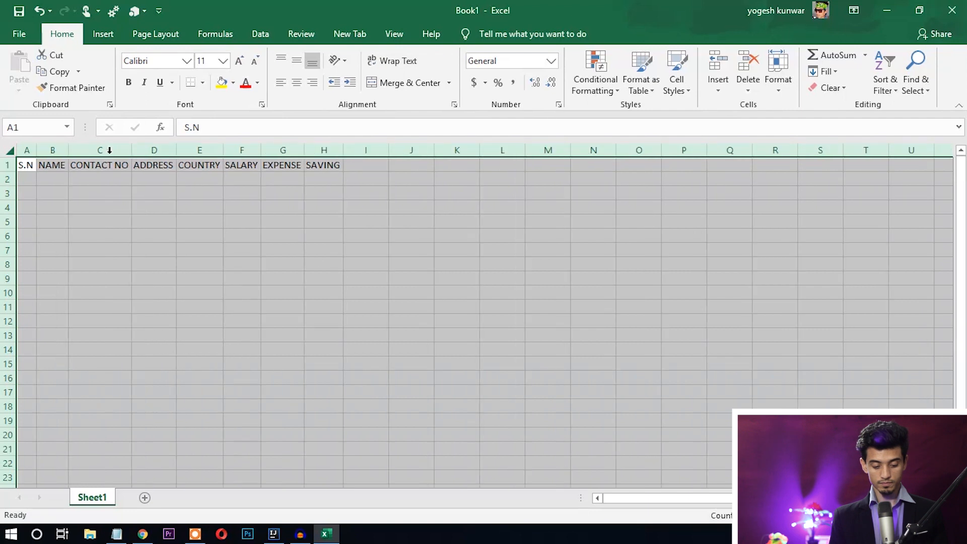
click(323, 262)
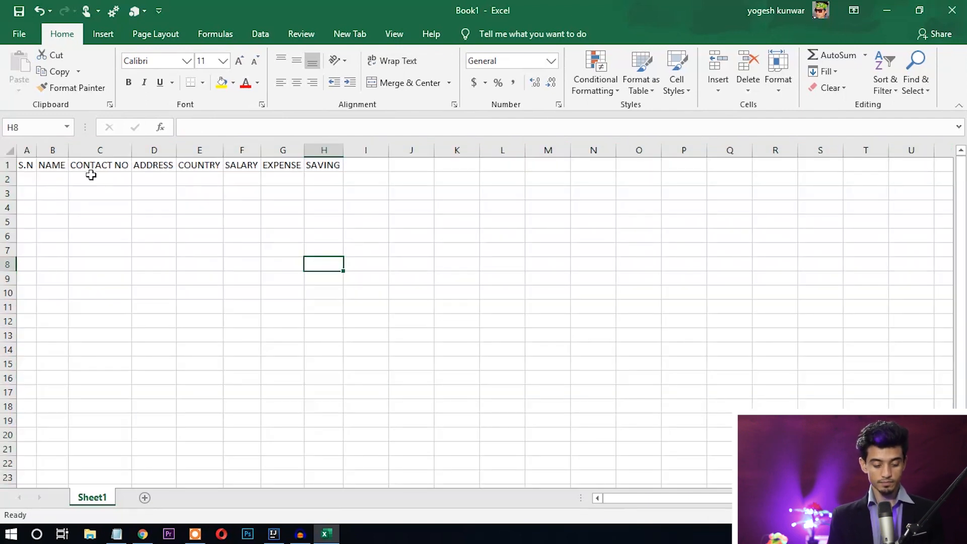
drag(27, 165, 335, 163)
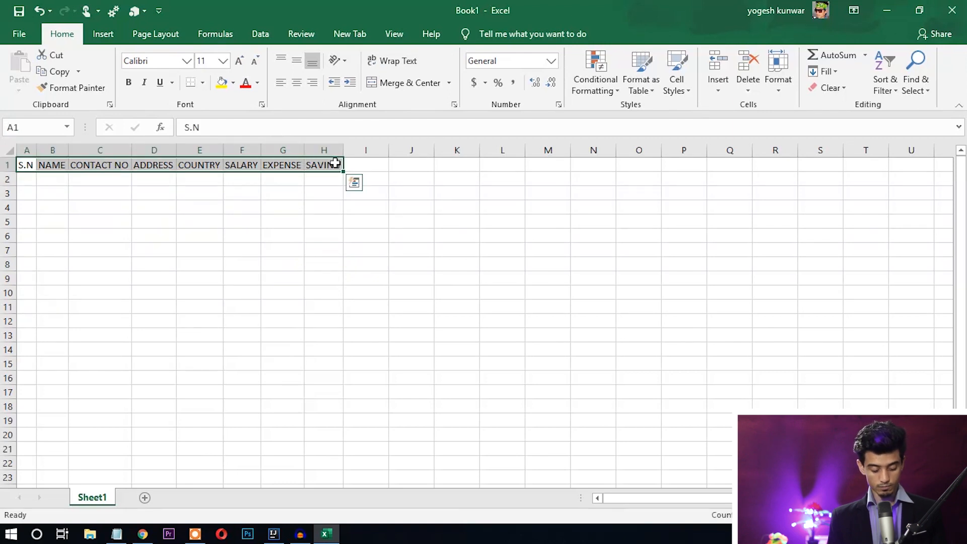
key(ctrl+t)
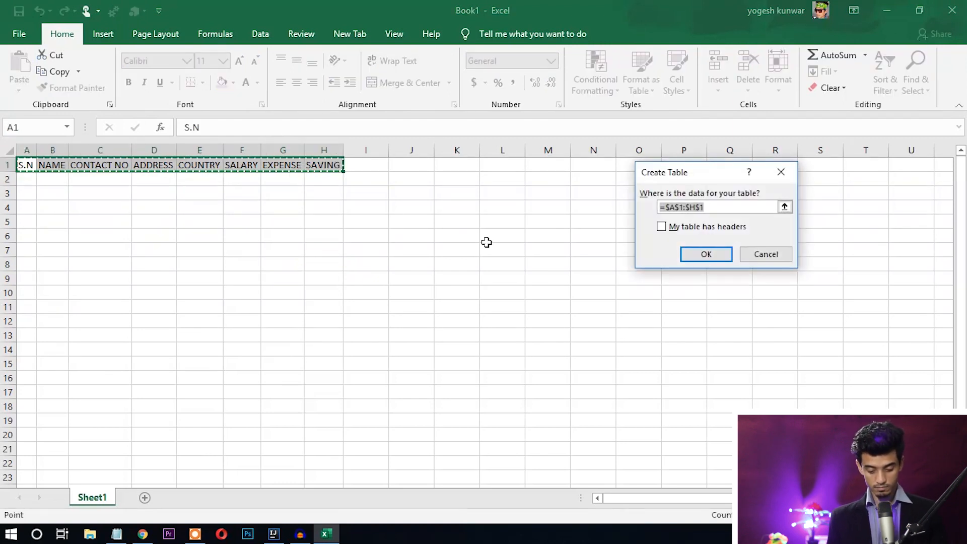
- Create the table with 'My table has headers' ticked and fit column H
click(664, 230)
key(Return)
double_click(435, 156)
click(500, 207)
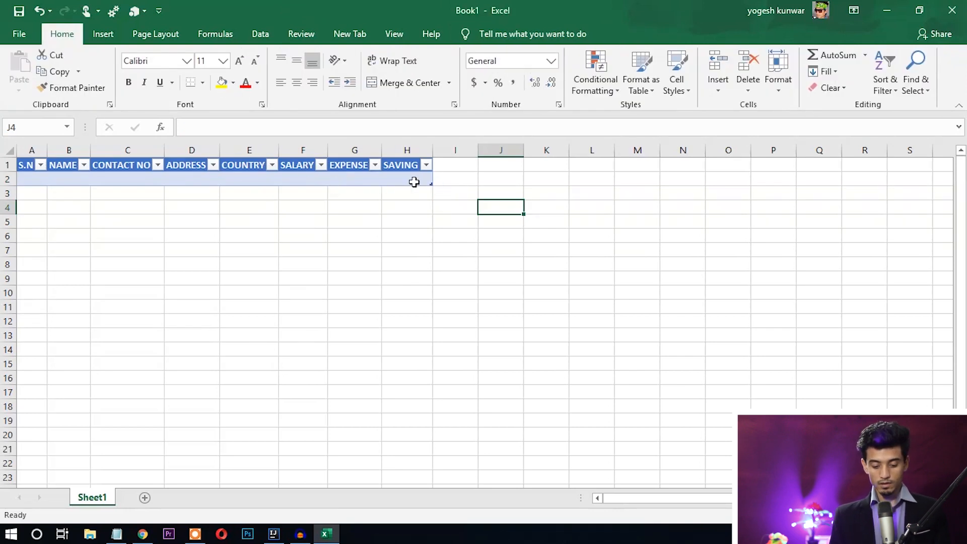
click(401, 181)
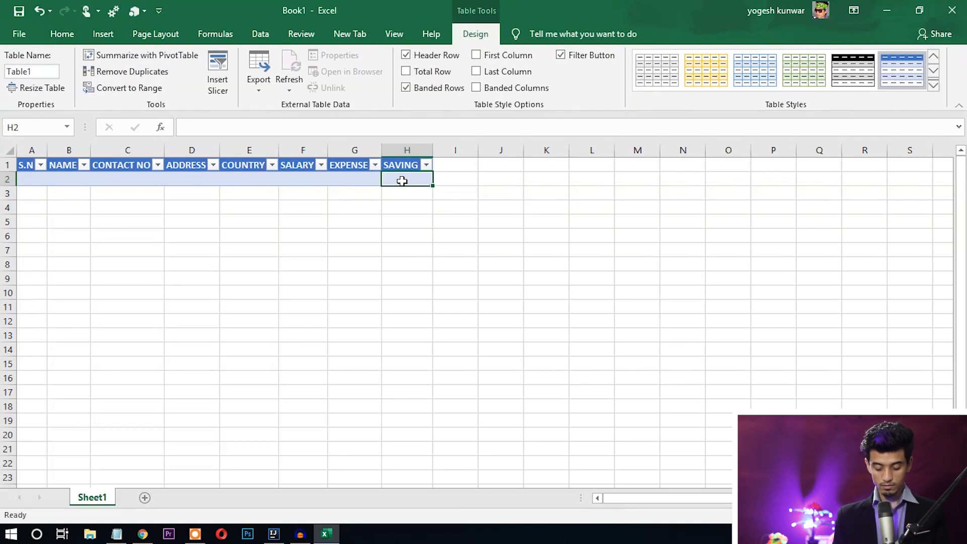
text(=)
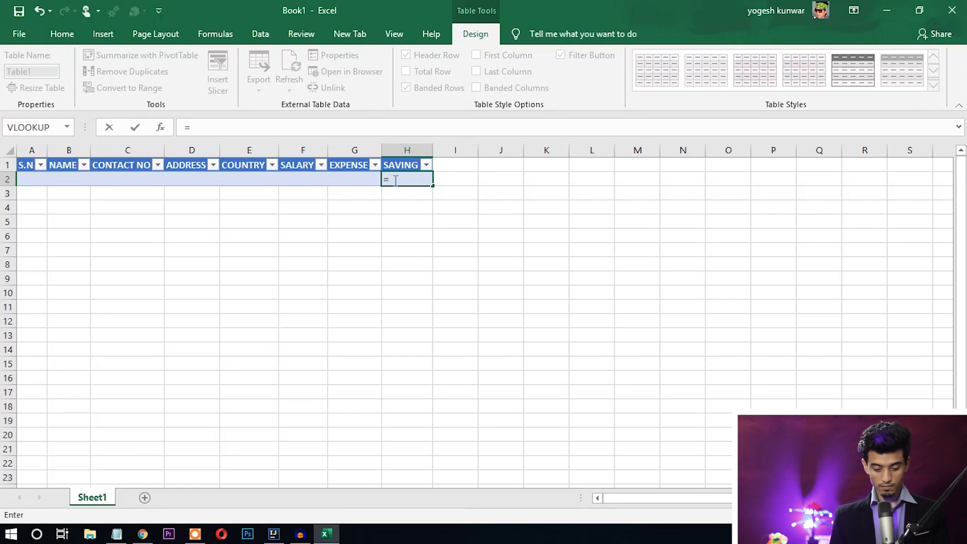
click(312, 180)
text(-)
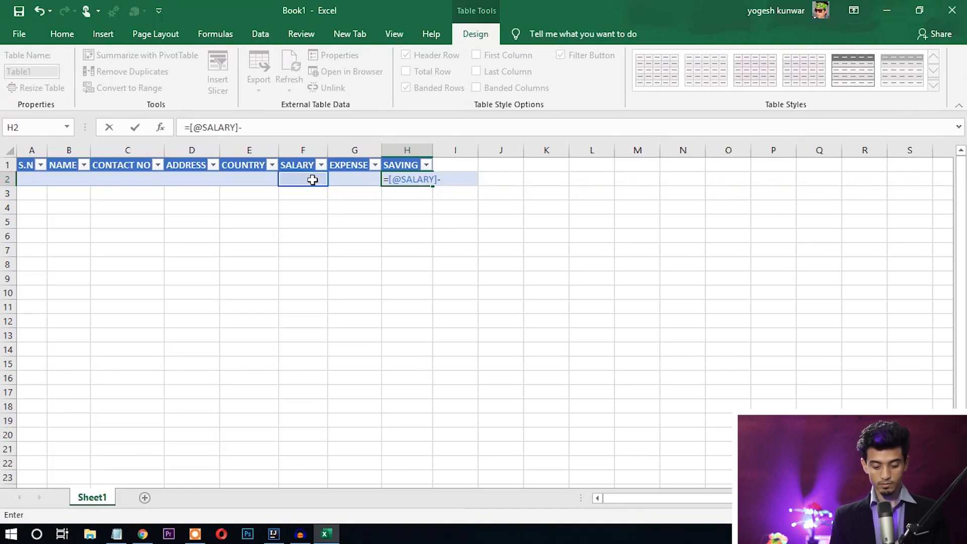
click(348, 182)
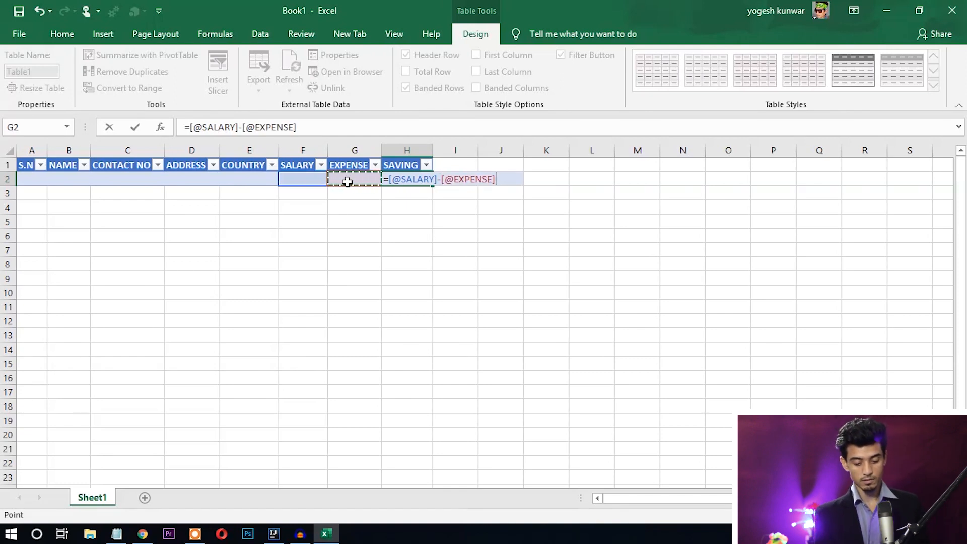
key(Return)
click(434, 151)
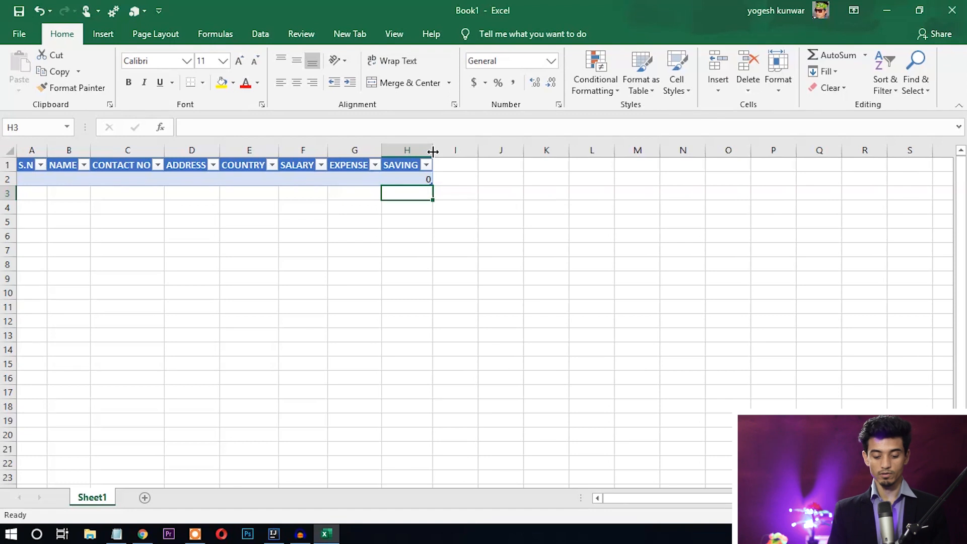
- Select columns A–H and open the data form from New Tab's Data Entry group
click(487, 207)
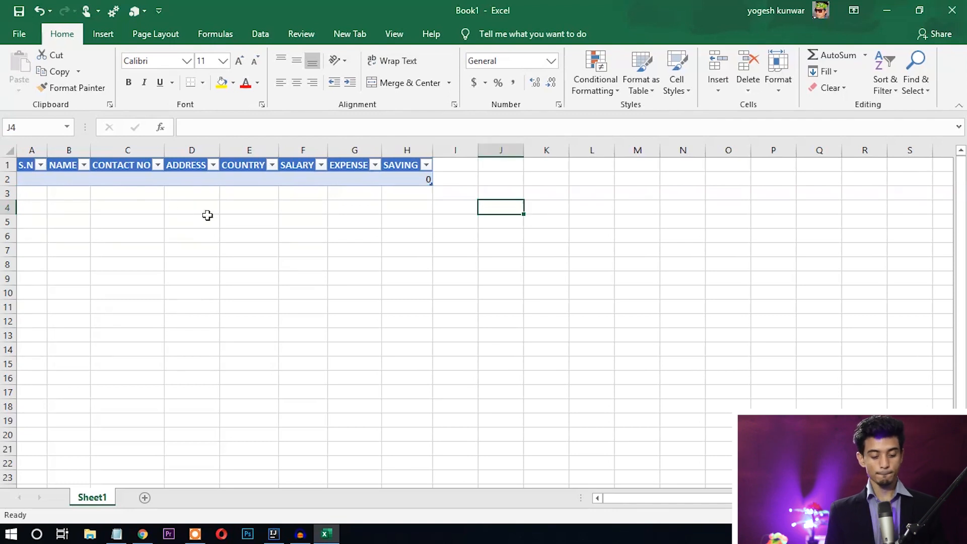
drag(31, 150, 402, 139)
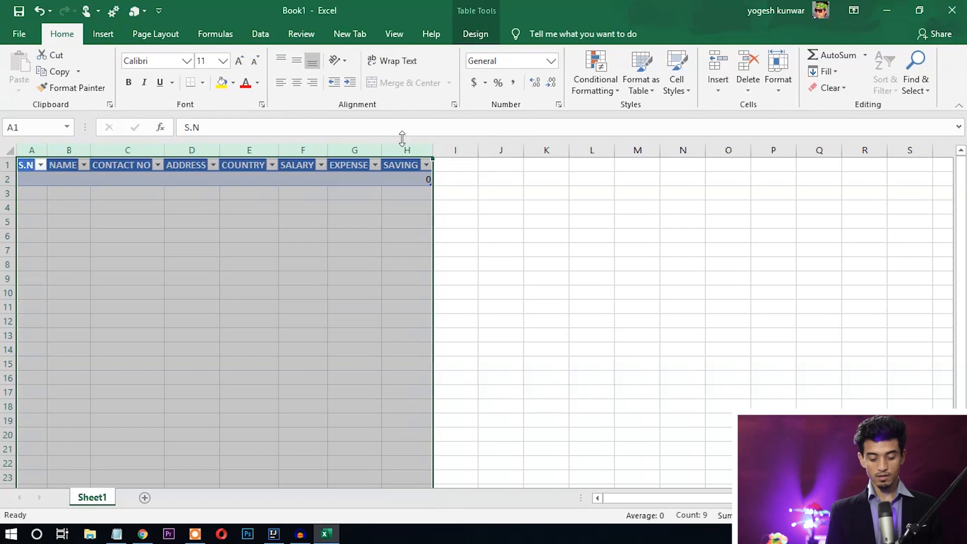
click(355, 35)
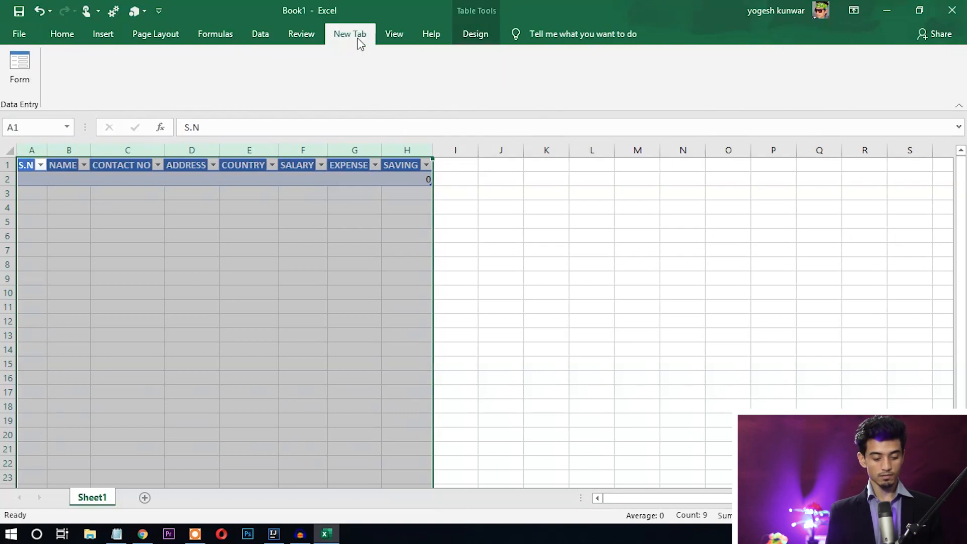
click(15, 73)
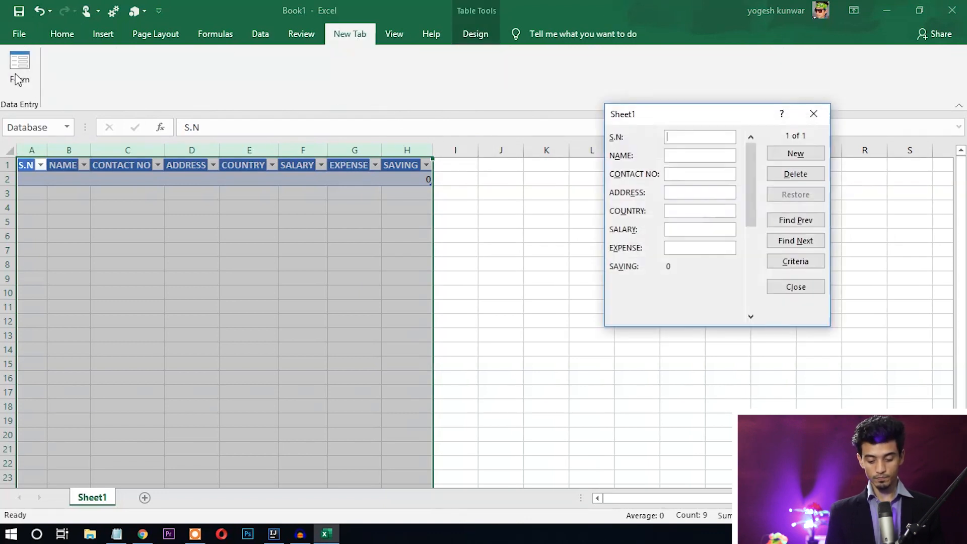
drag(641, 113, 566, 142)
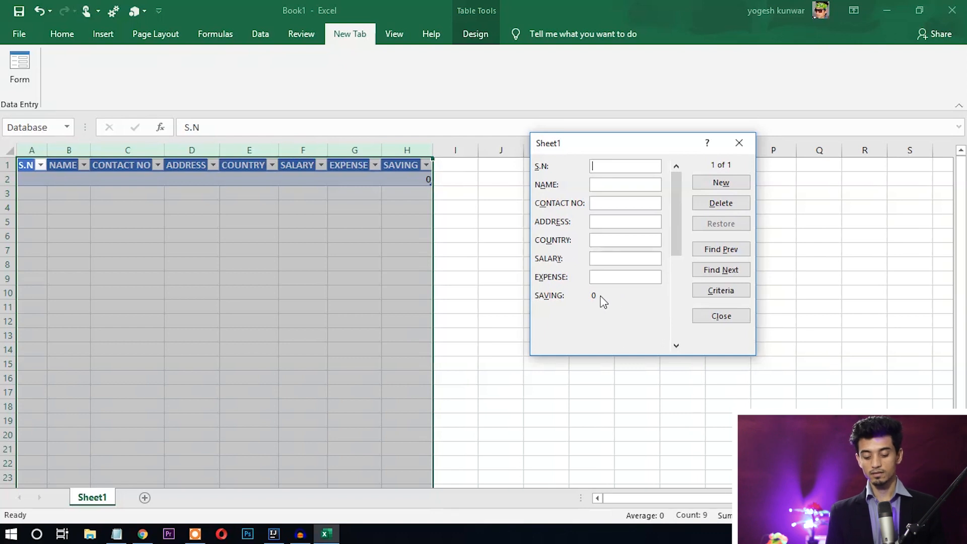
drag(585, 154, 596, 182)
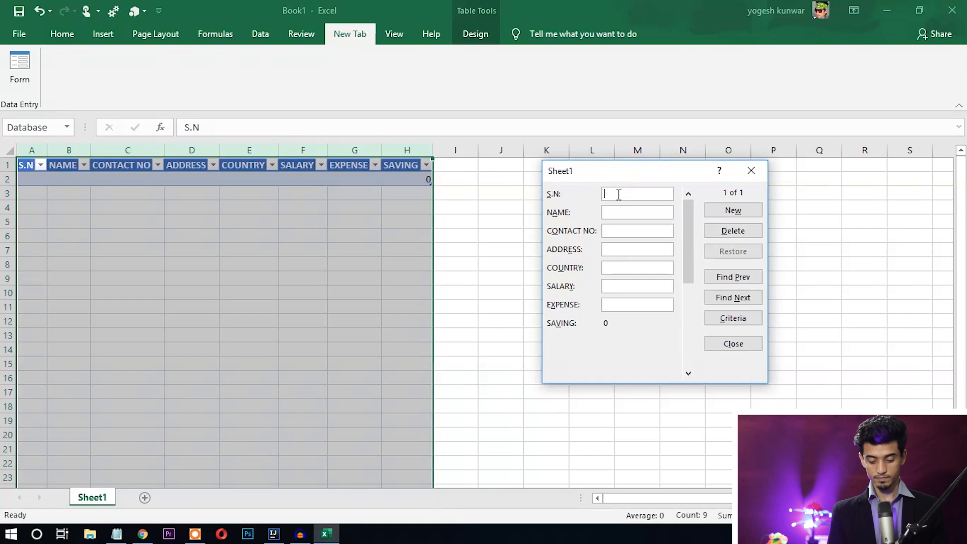
- Enter S.N 1 as the first record and return to that record
click(618, 194)
text(1)
key(Return)
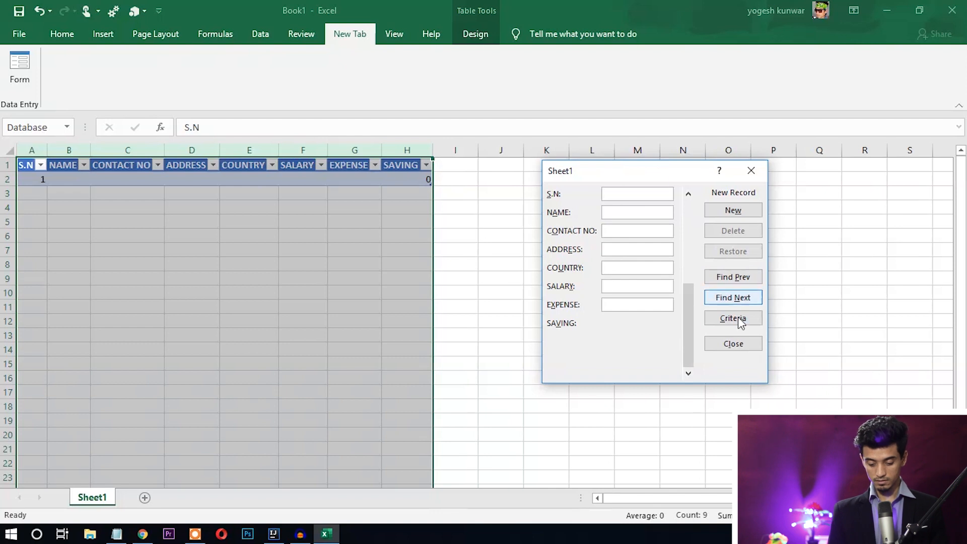
click(736, 277)
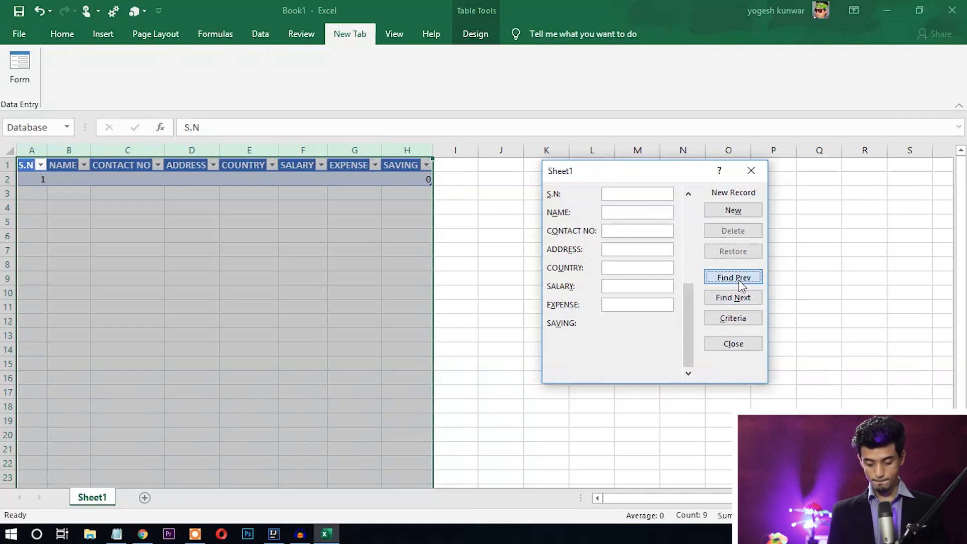
- Fill in the employee's name, contact number and address
click(641, 211)
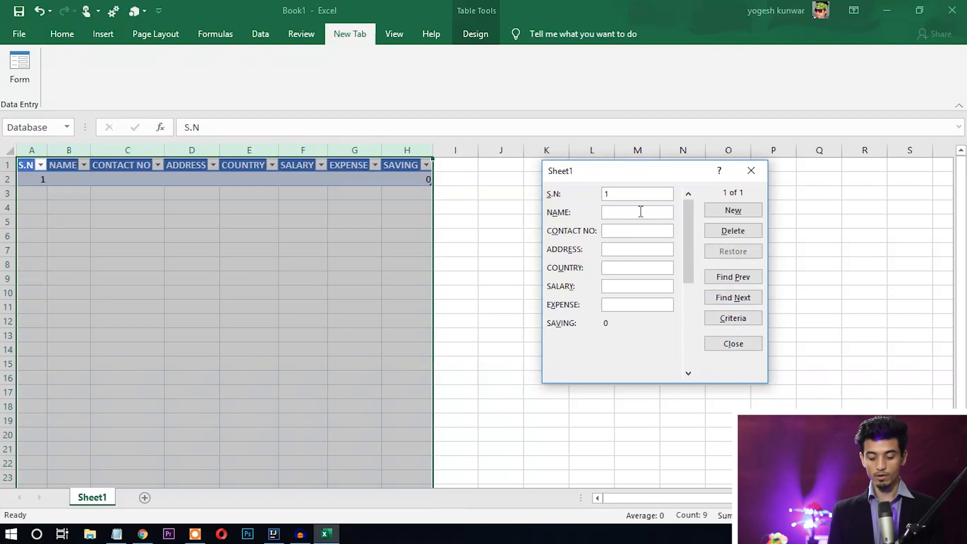
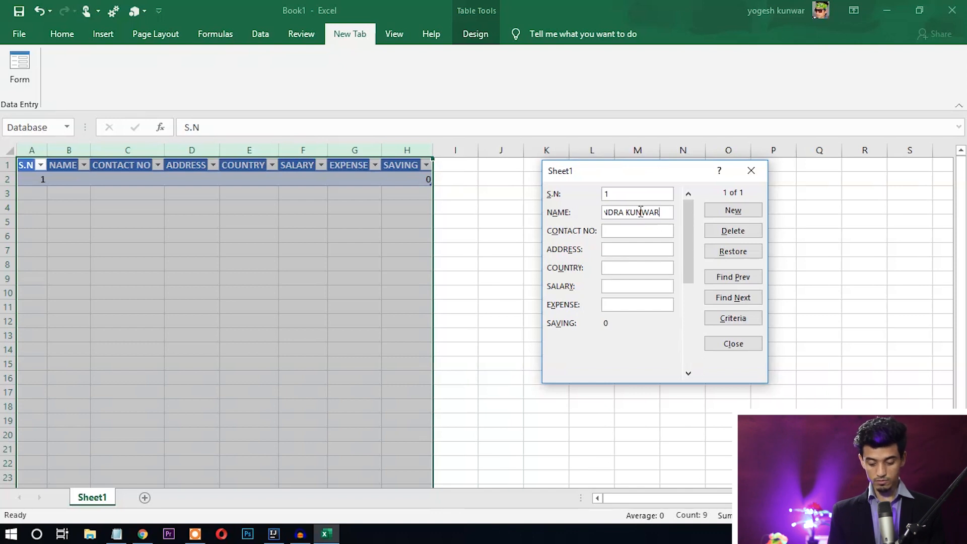
click(637, 230)
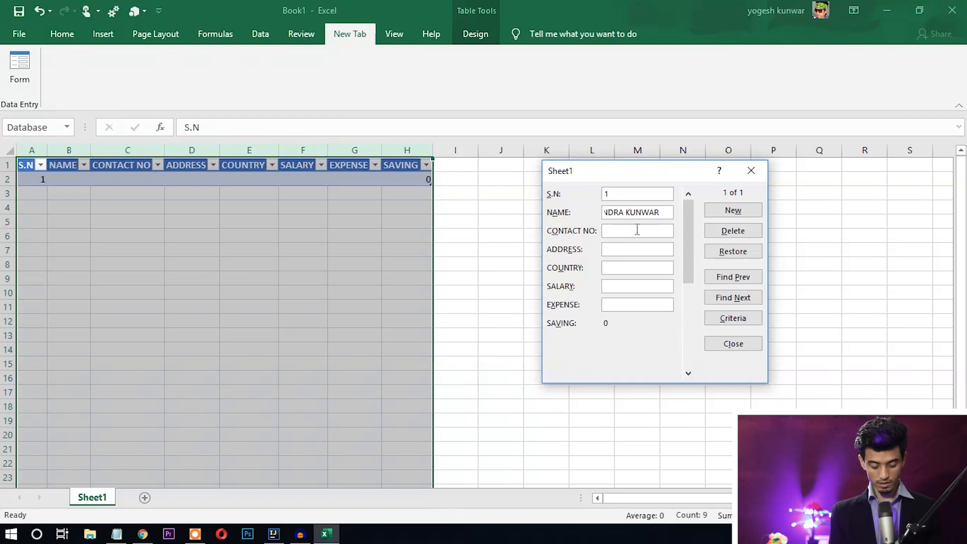
text(986478827)
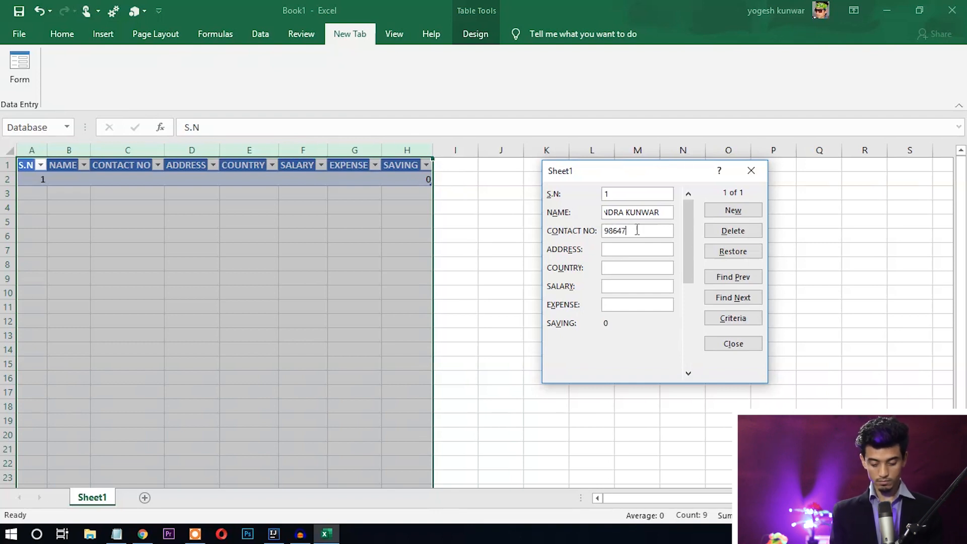
click(634, 250)
text(GULMI)
- Enter country NEPAL, salary 45000 and expense 20000, then save the record
key(Tab)
text(NEPAL)
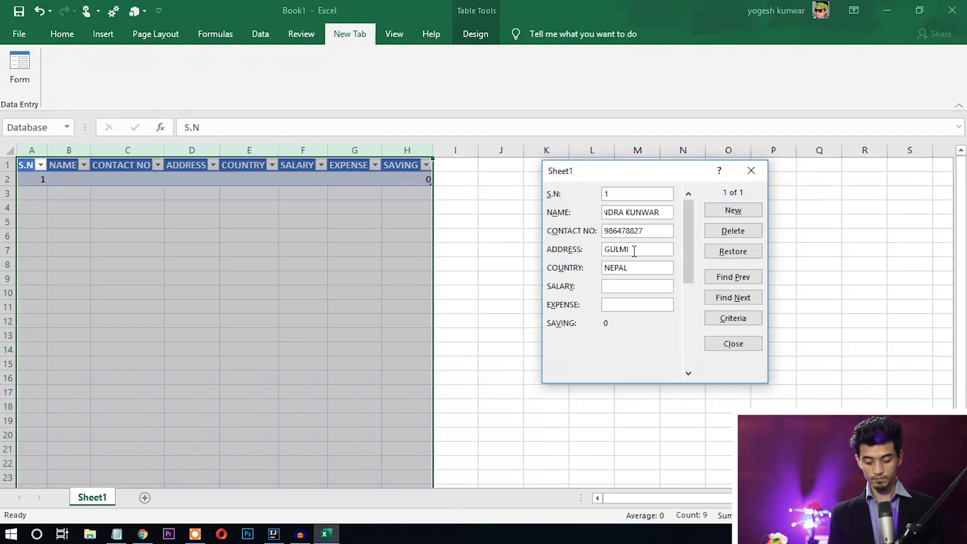
key(Tab)
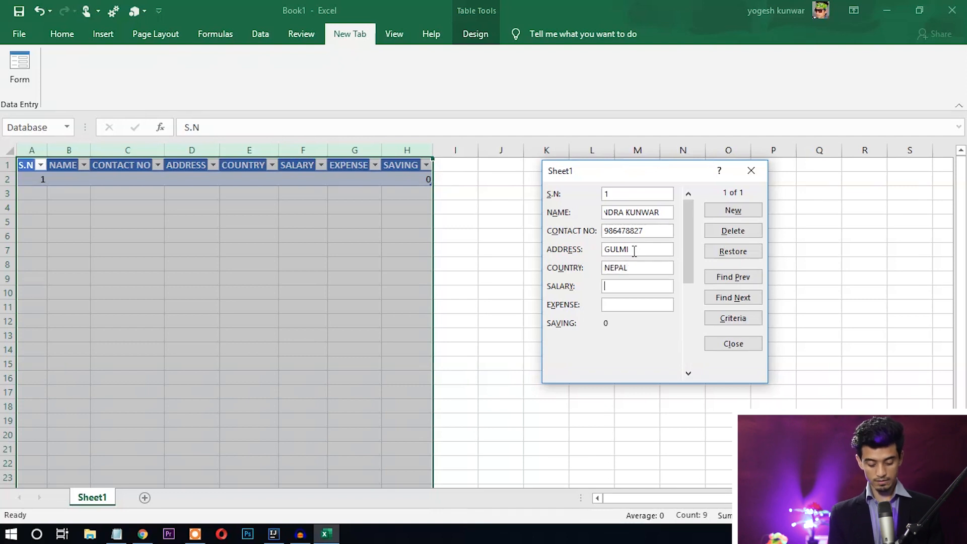
text(45000)
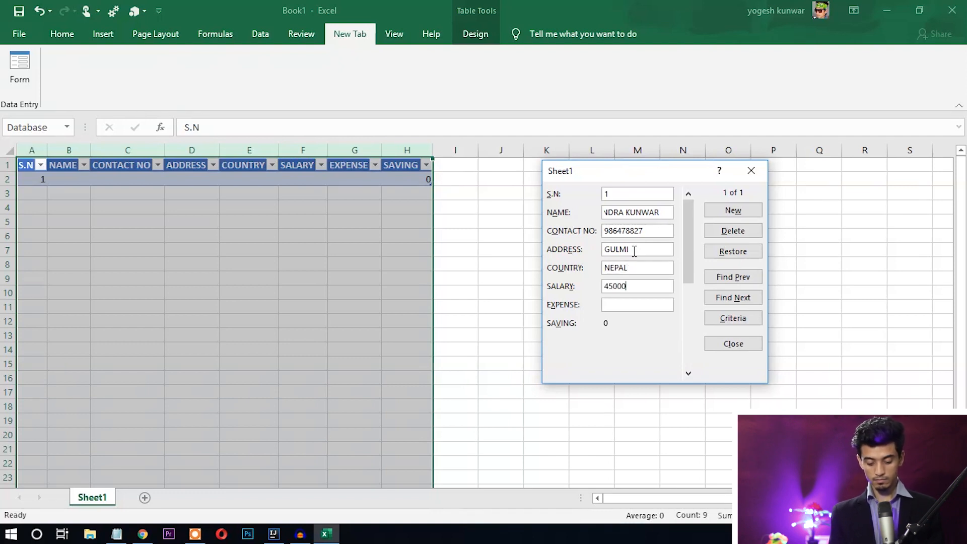
key(Tab)
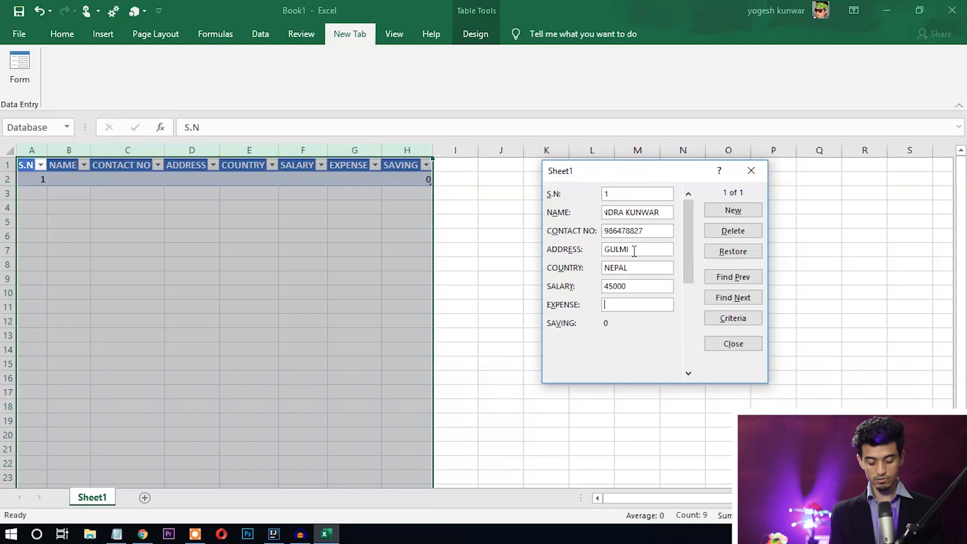
text(20000)
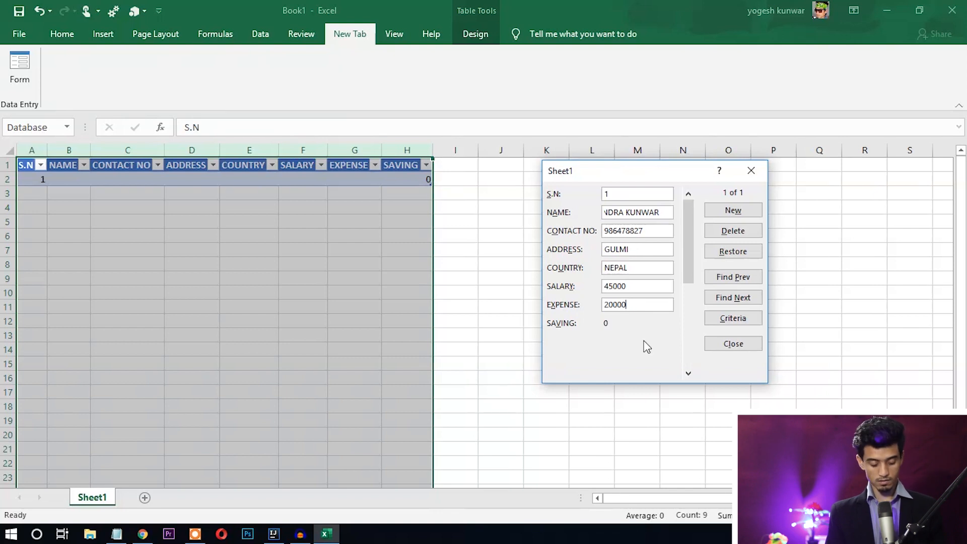
key(Tab)
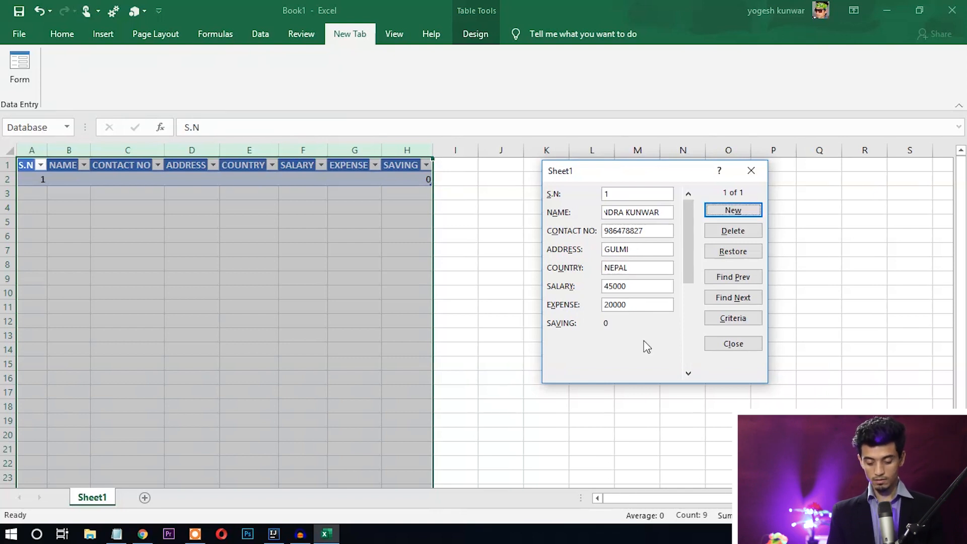
click(735, 215)
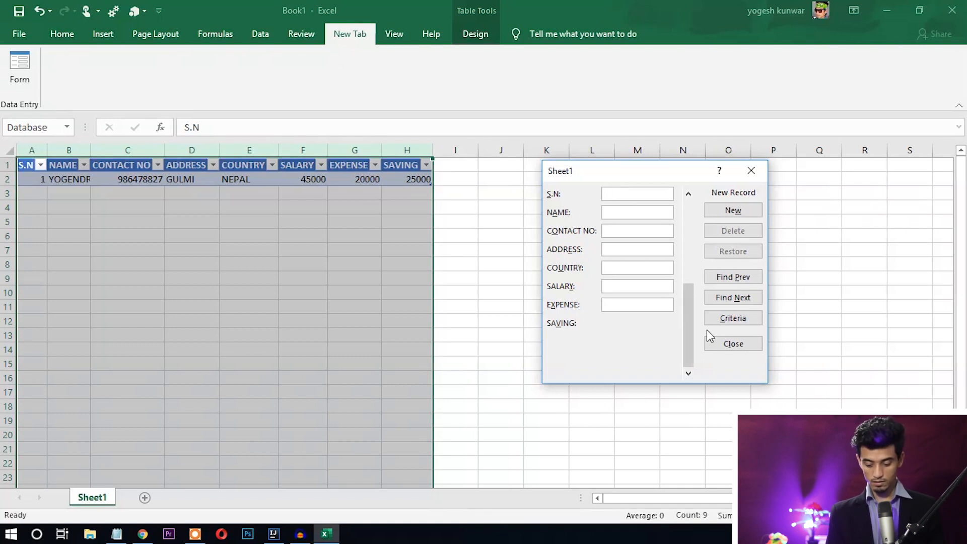
- Close the data form and AutoFit all columns to show the full name
click(734, 346)
click(10, 150)
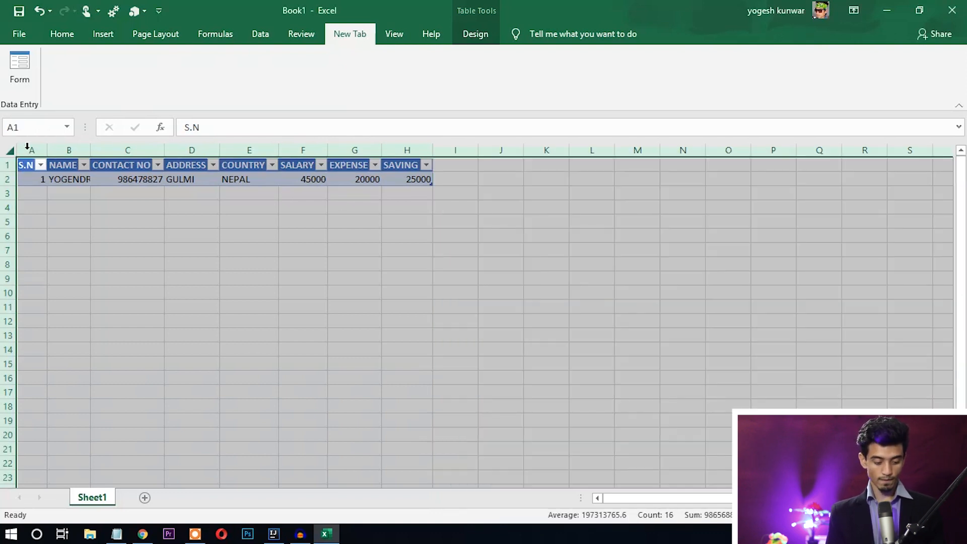
double_click(91, 149)
click(261, 268)
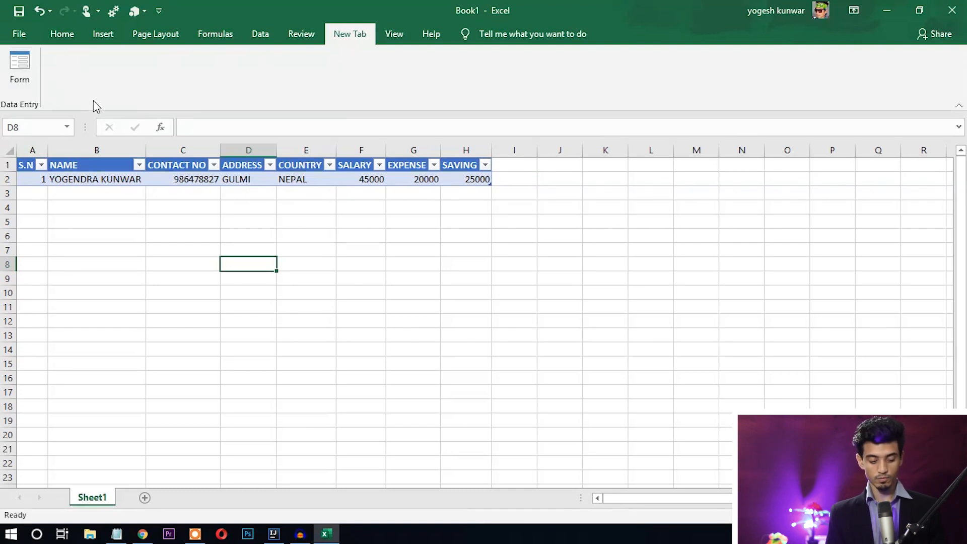
- Dismiss the range warning, select columns A–H and reopen the data form
click(26, 73)
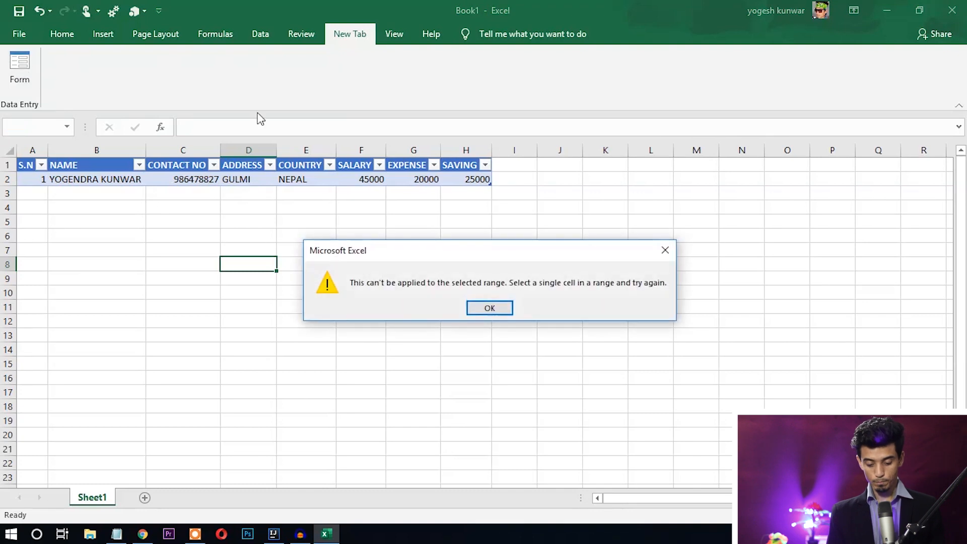
click(489, 308)
drag(32, 150, 476, 163)
click(30, 75)
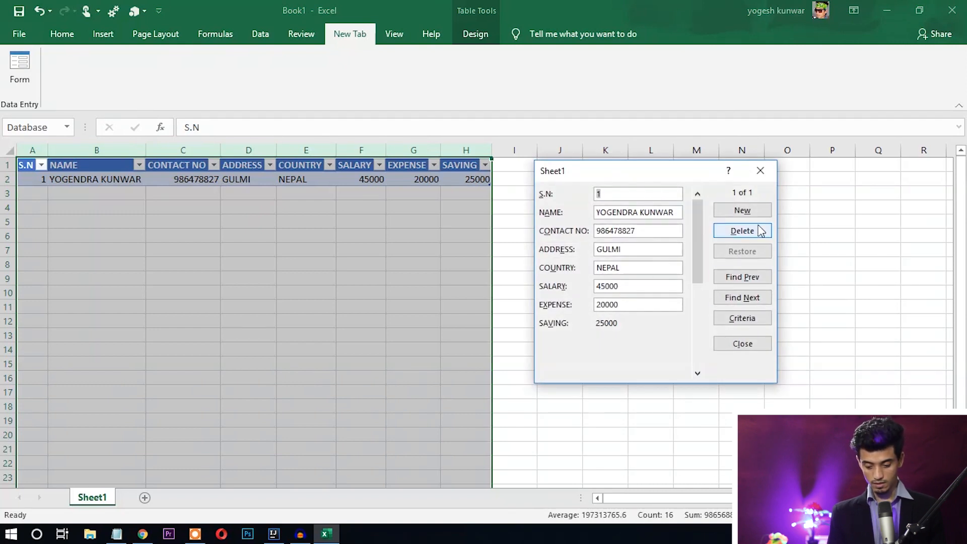
- Add record S.N 2 with name, contact, address, INDIA, salary 40000 and expense 25000
click(738, 211)
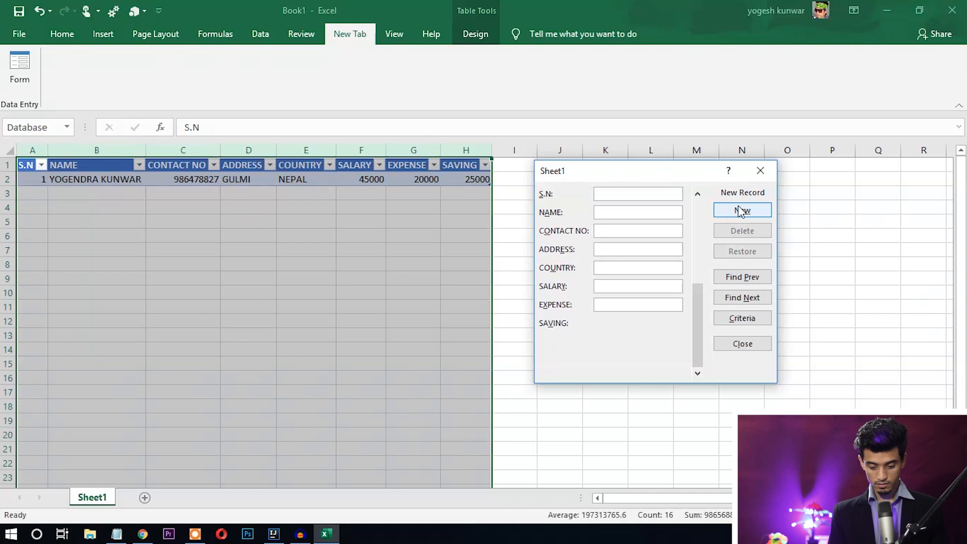
text(2)
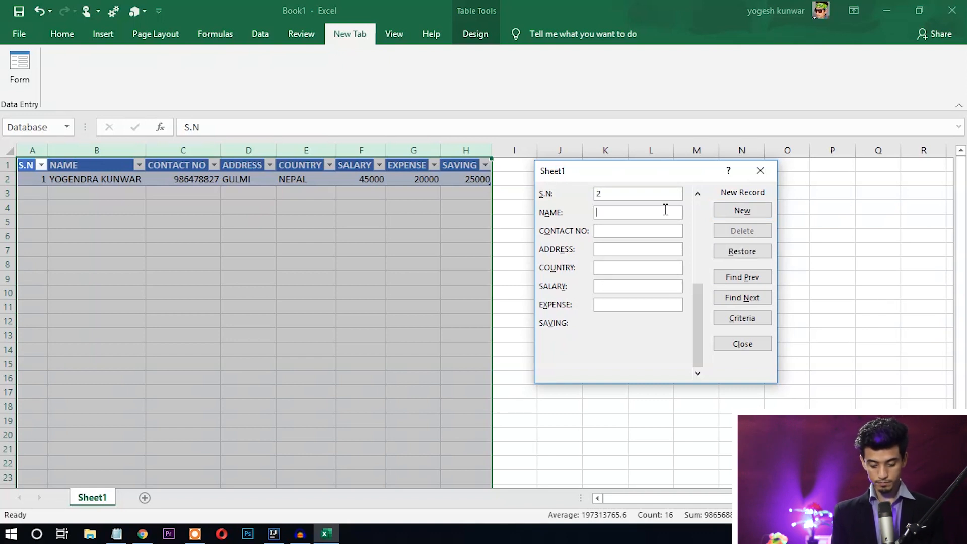
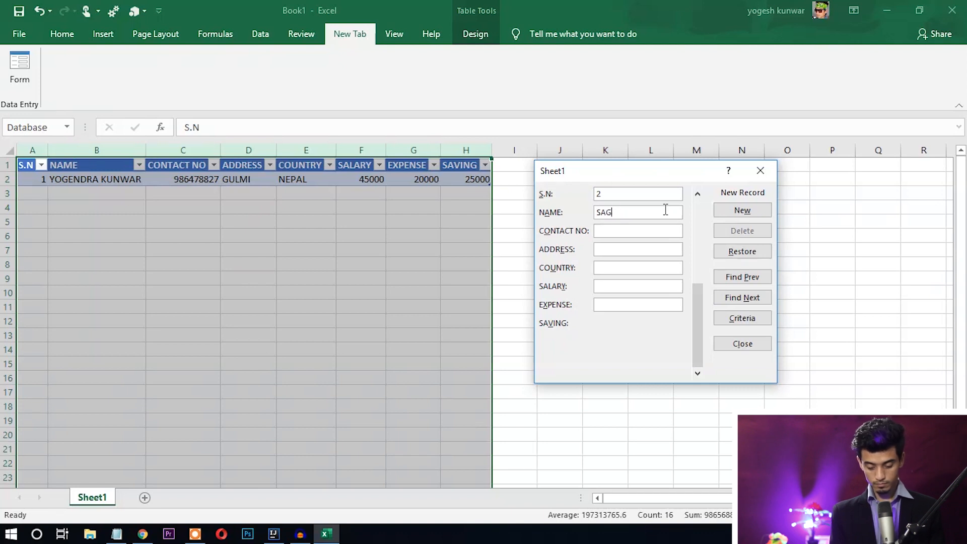
key(Tab)
text(98667383)
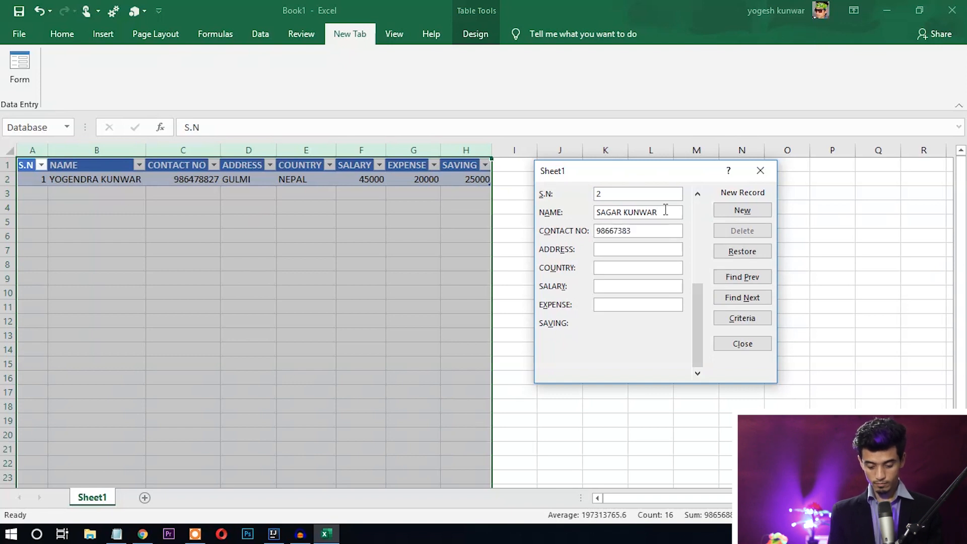
text(GULMI)
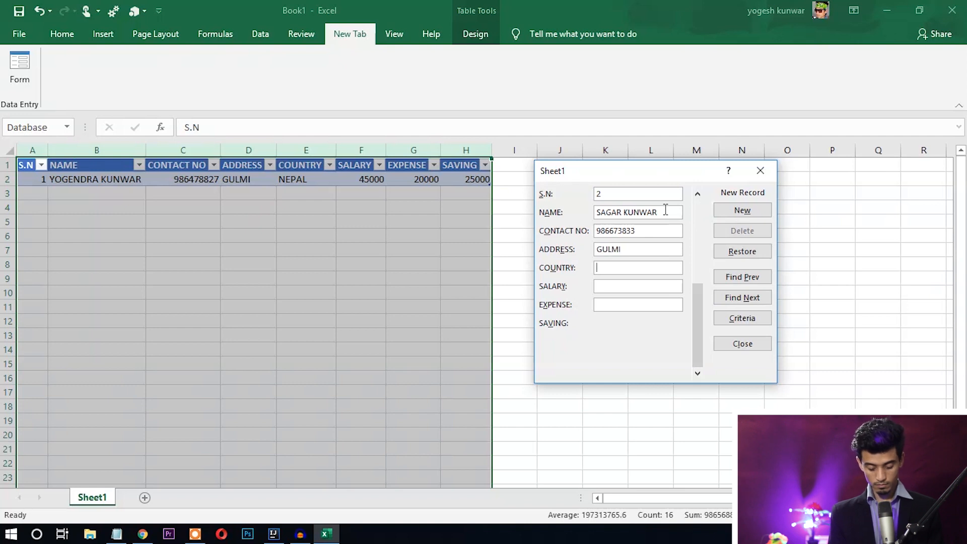
key(BackSpace)
key(BackSpace)
text(INDIA)
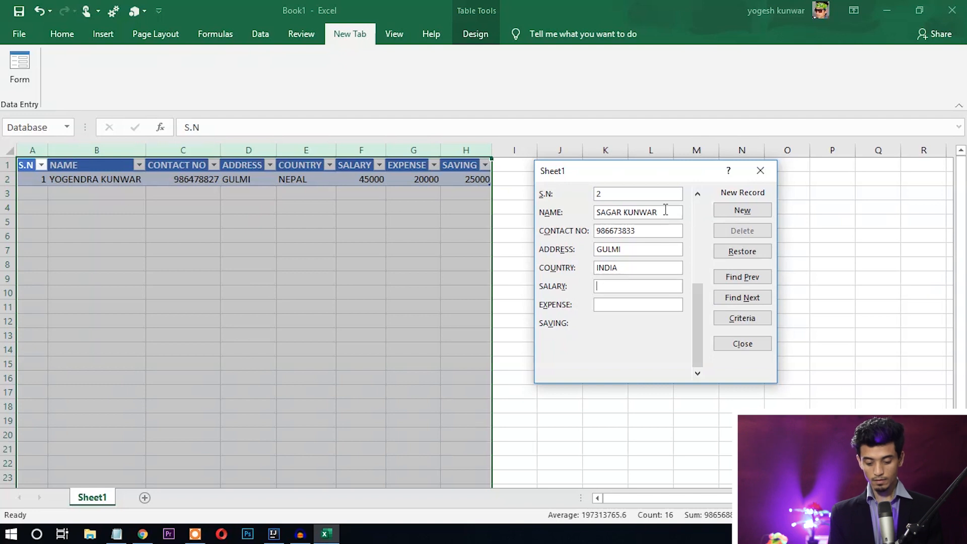
text(40000)
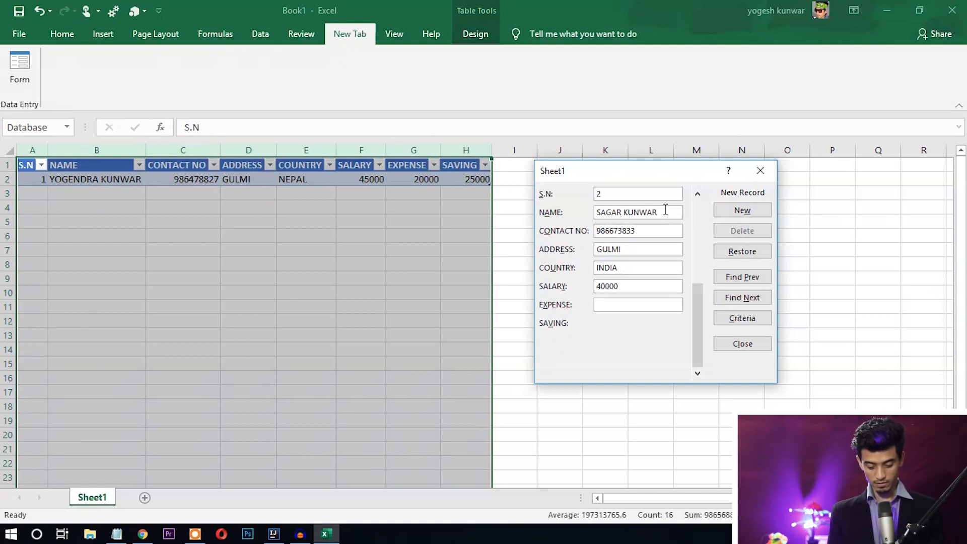
text(25000)
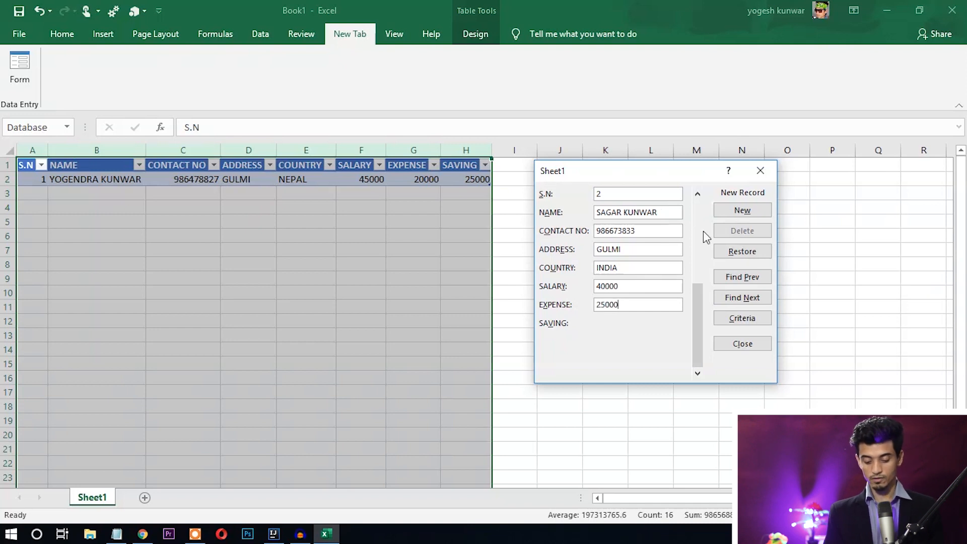
click(736, 212)
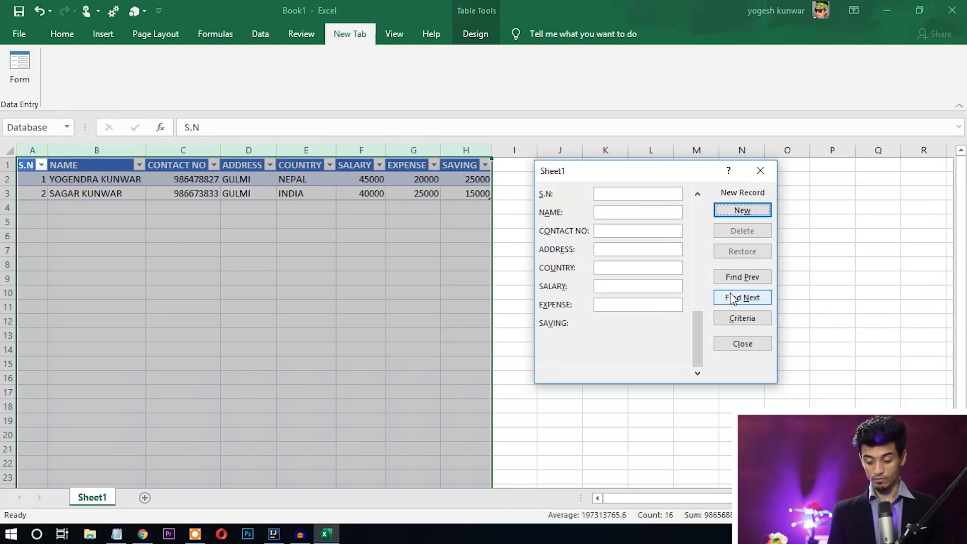
- Return to record 1 and change its COUNTRY to 'NEPAL, 4000', committing with New
click(739, 278)
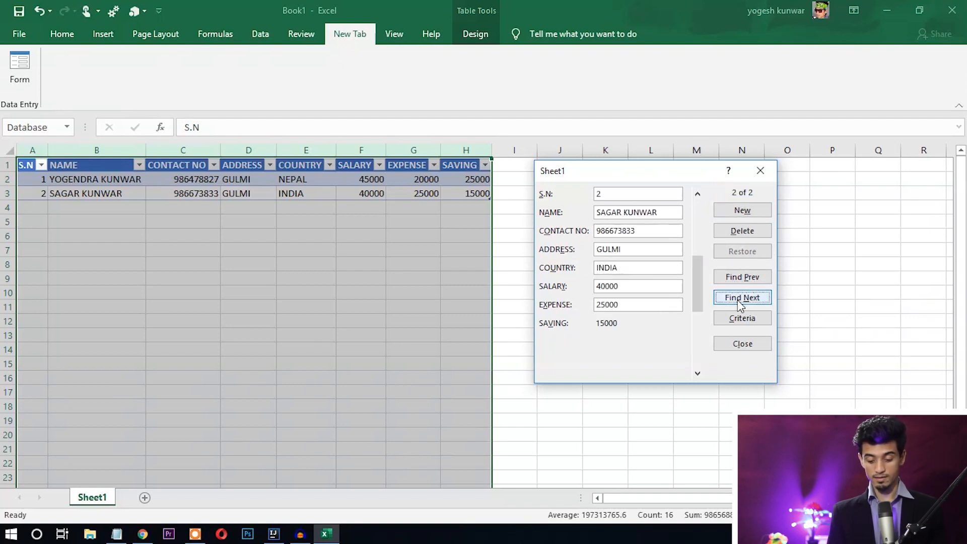
click(740, 278)
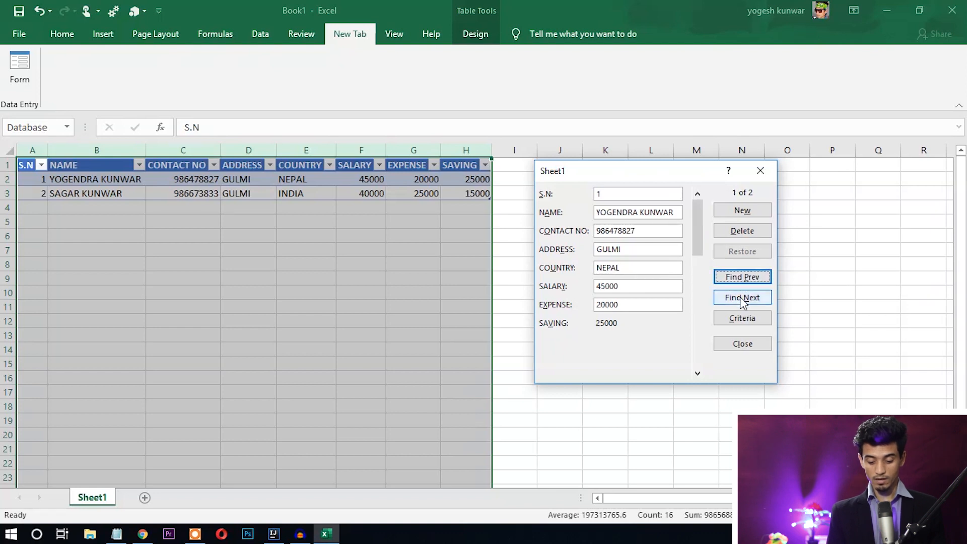
click(637, 248)
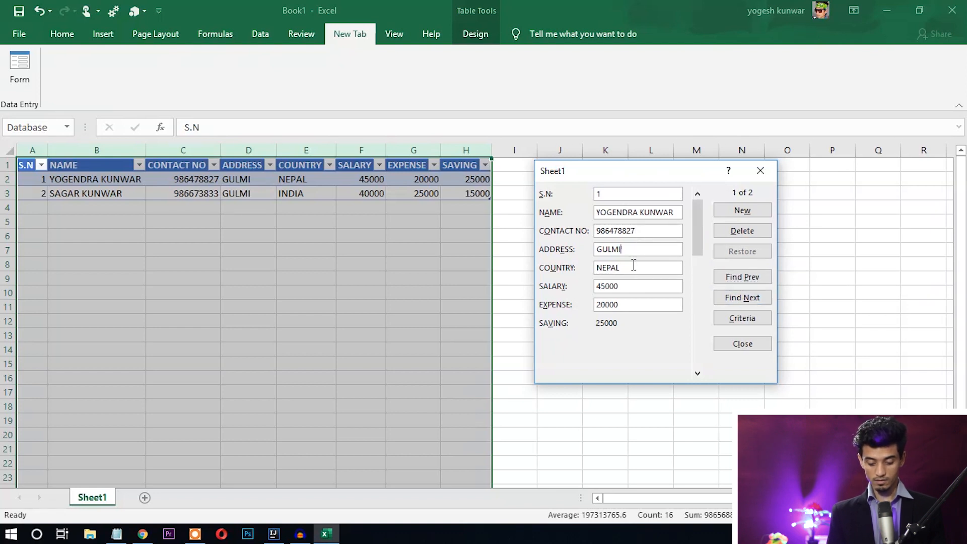
key(BackSpace)
key(BackSpace)
key(BackSpace)
key(BackSpace)
key(BackSpace)
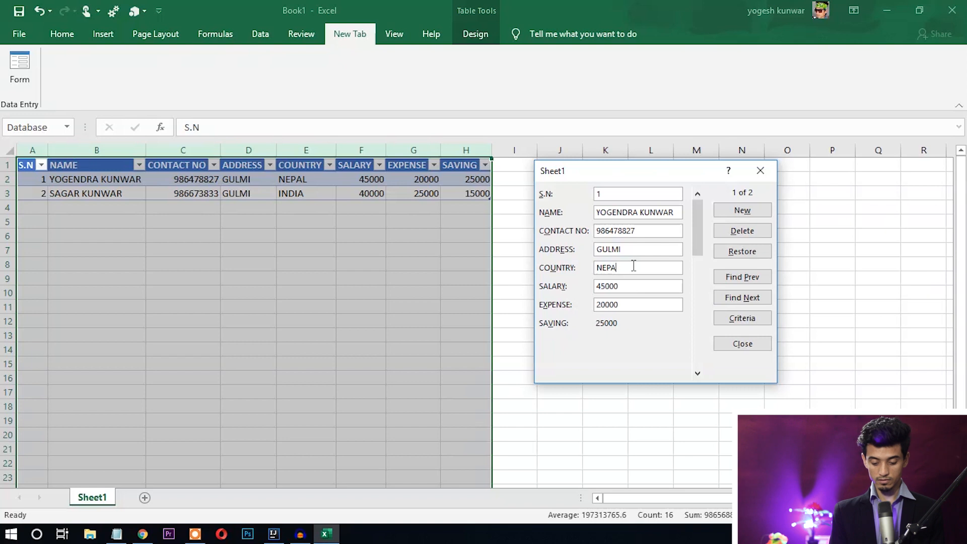
text(NEPAL,)
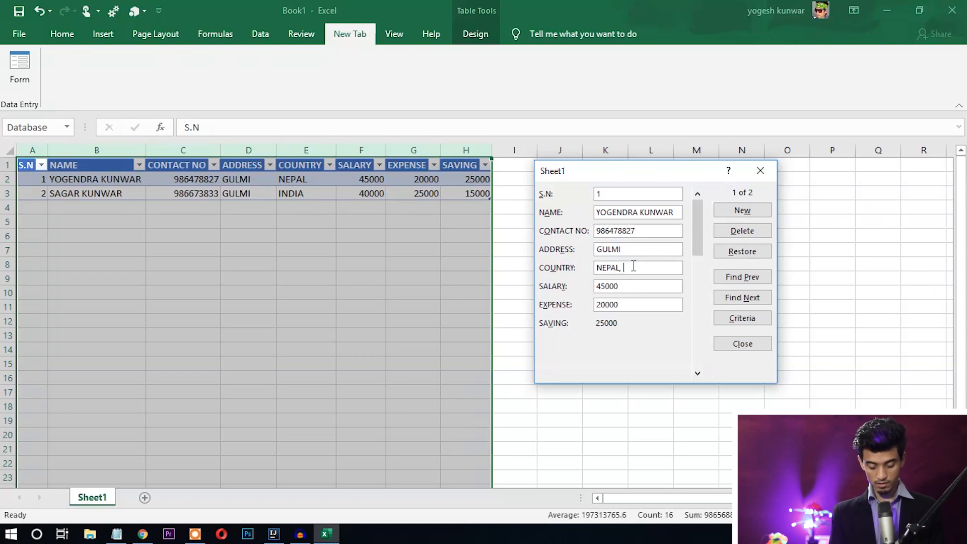
text( 4000)
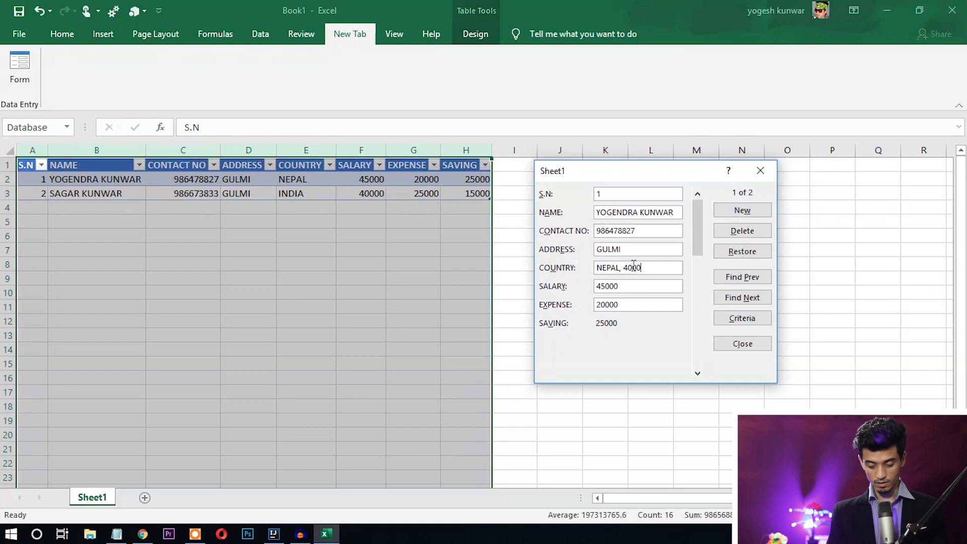
click(744, 212)
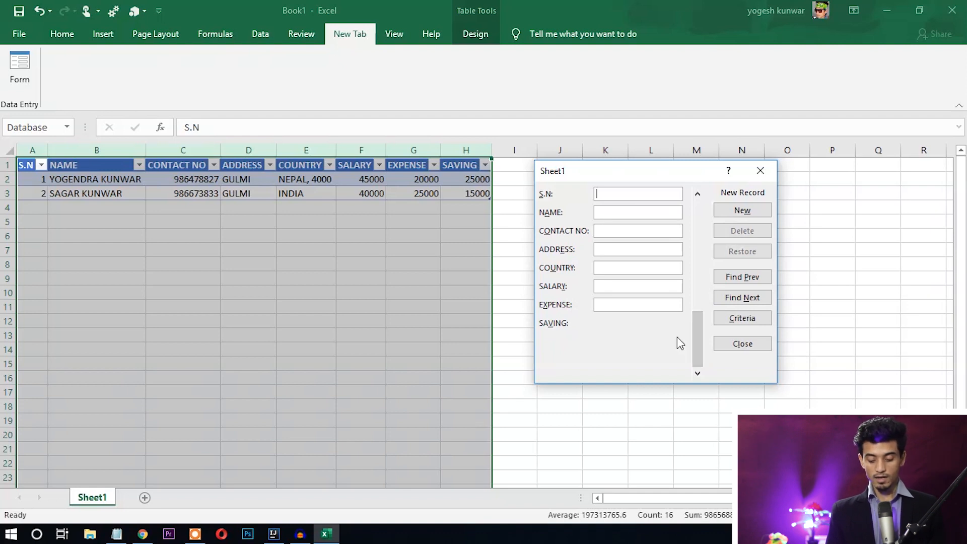
- Enter NEPAL as the COUNTRY search criterion in the data form
click(700, 243)
drag(699, 211, 700, 286)
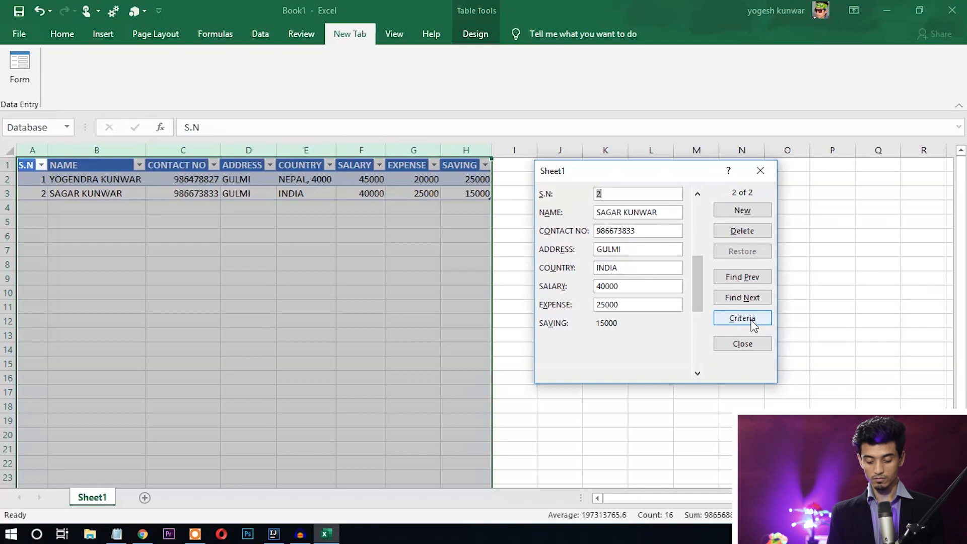
click(750, 320)
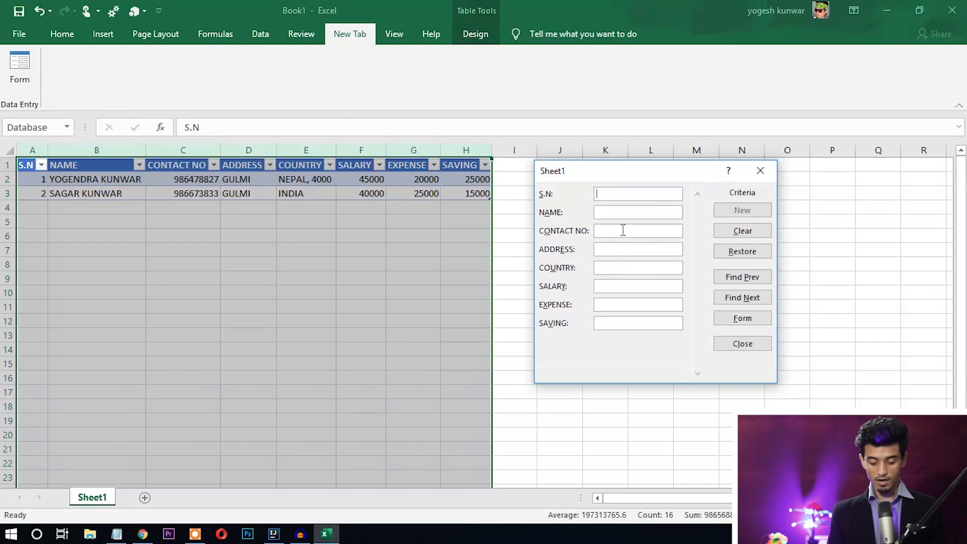
click(611, 269)
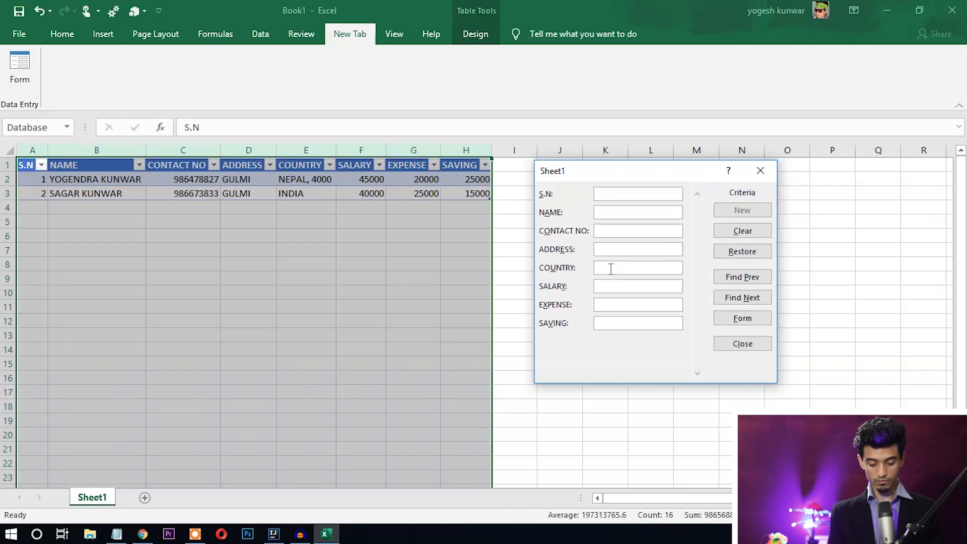
text(NEPAL)
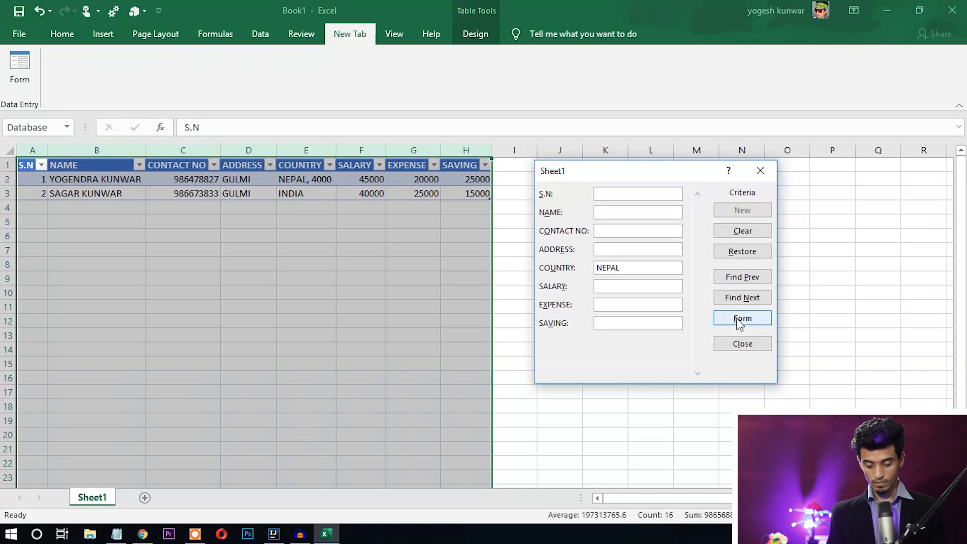
- Search forward and back for NEPAL matches until the first employee's record appears
click(746, 298)
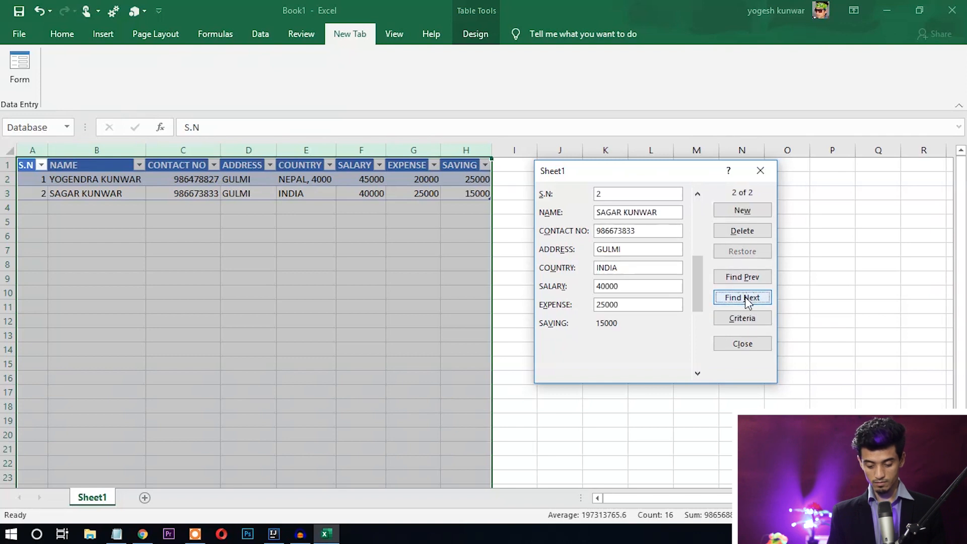
click(744, 278)
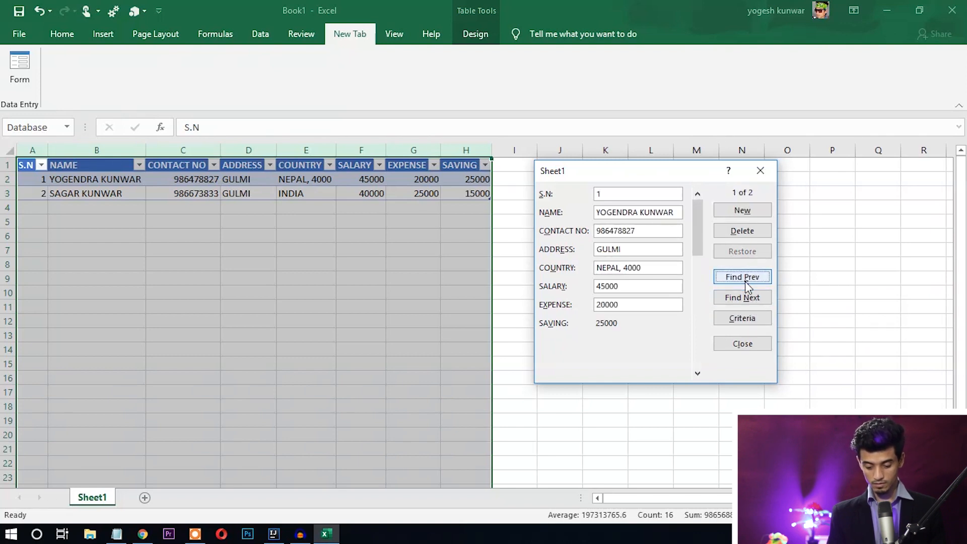
click(744, 318)
click(626, 268)
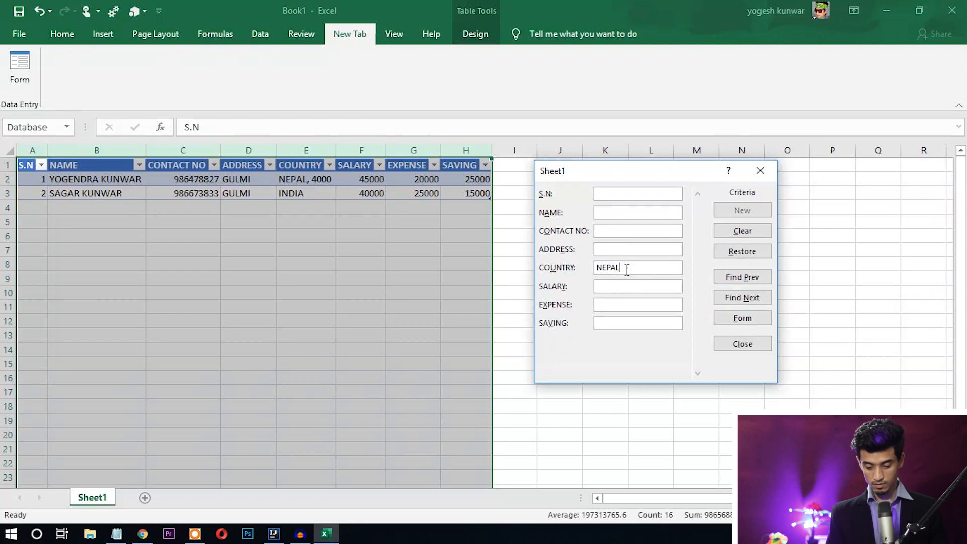
click(743, 279)
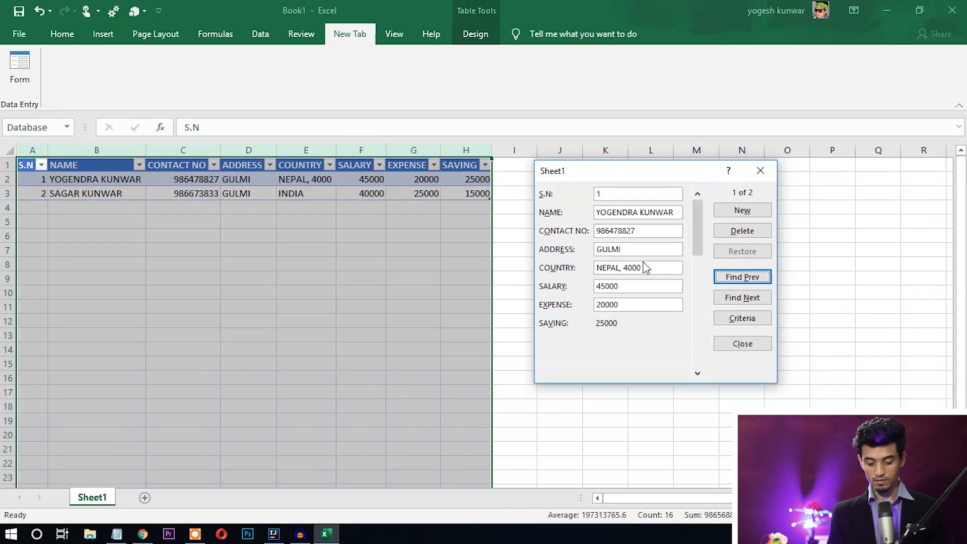